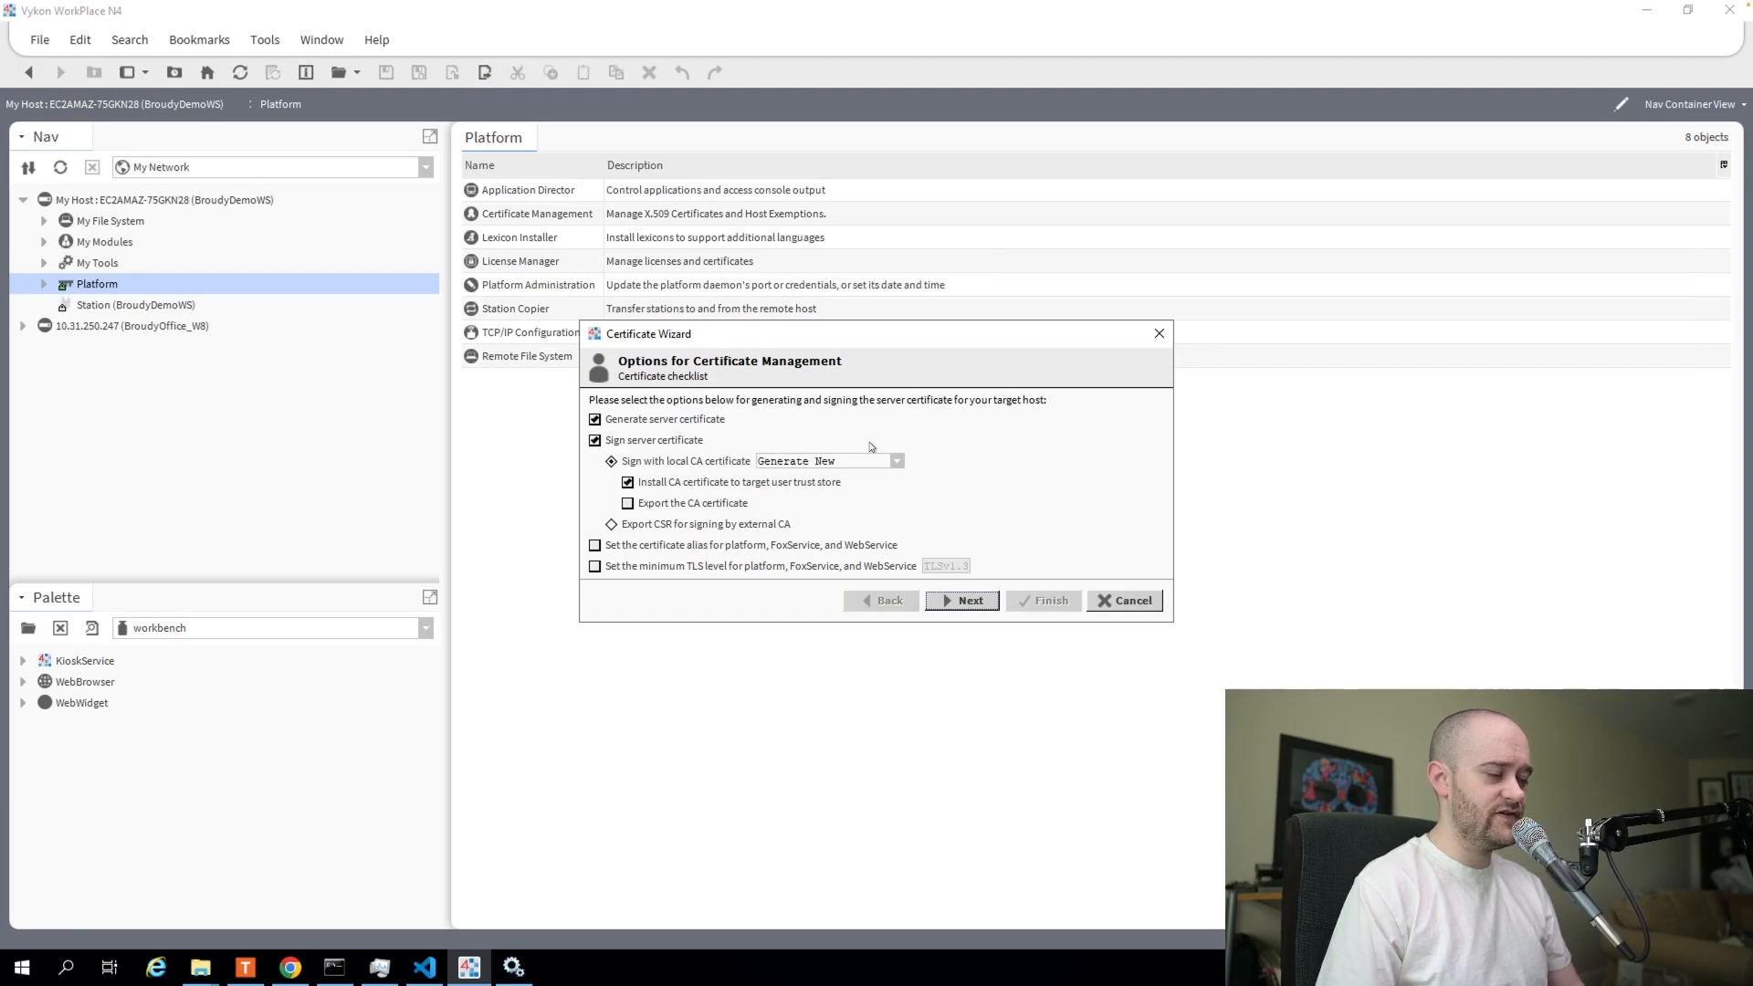
{"action": "left_click_drag", "start_coordinate": [781, 333], "coordinate": [795, 136]}
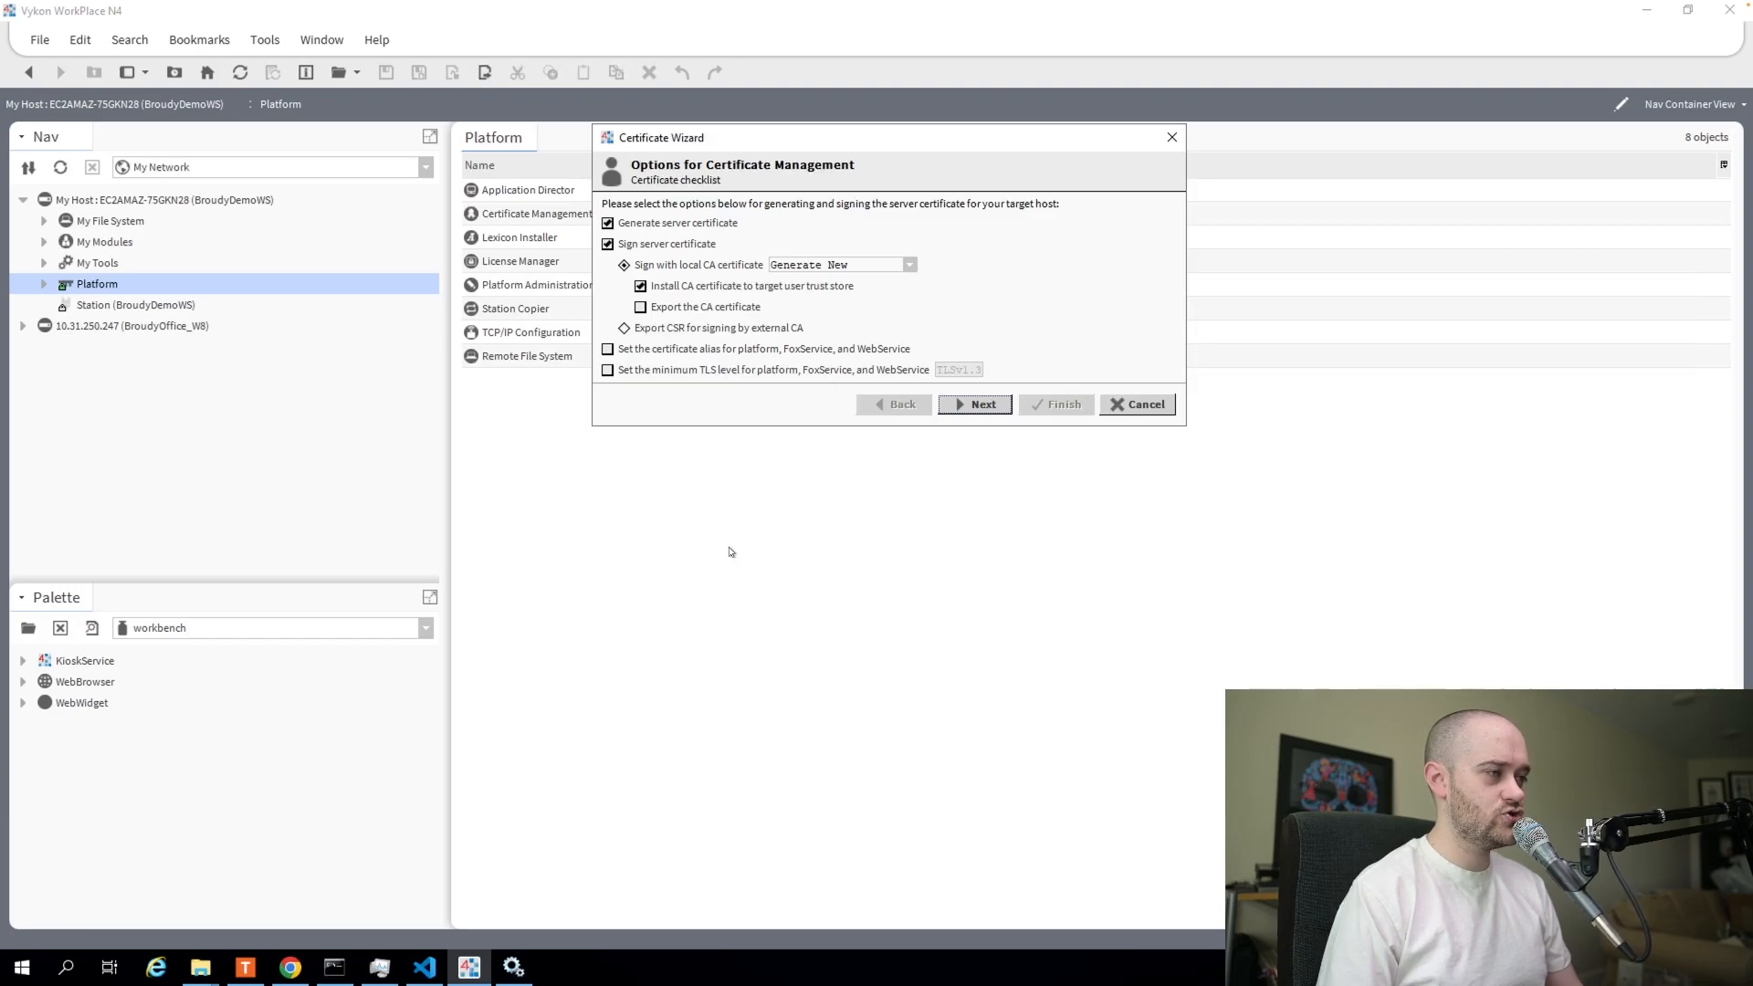
Turn off CA signing, apply the alias to platform and all services, and keep TLSv1.3 as the minimum.
{"action": "left_click", "coordinate": [607, 244]}
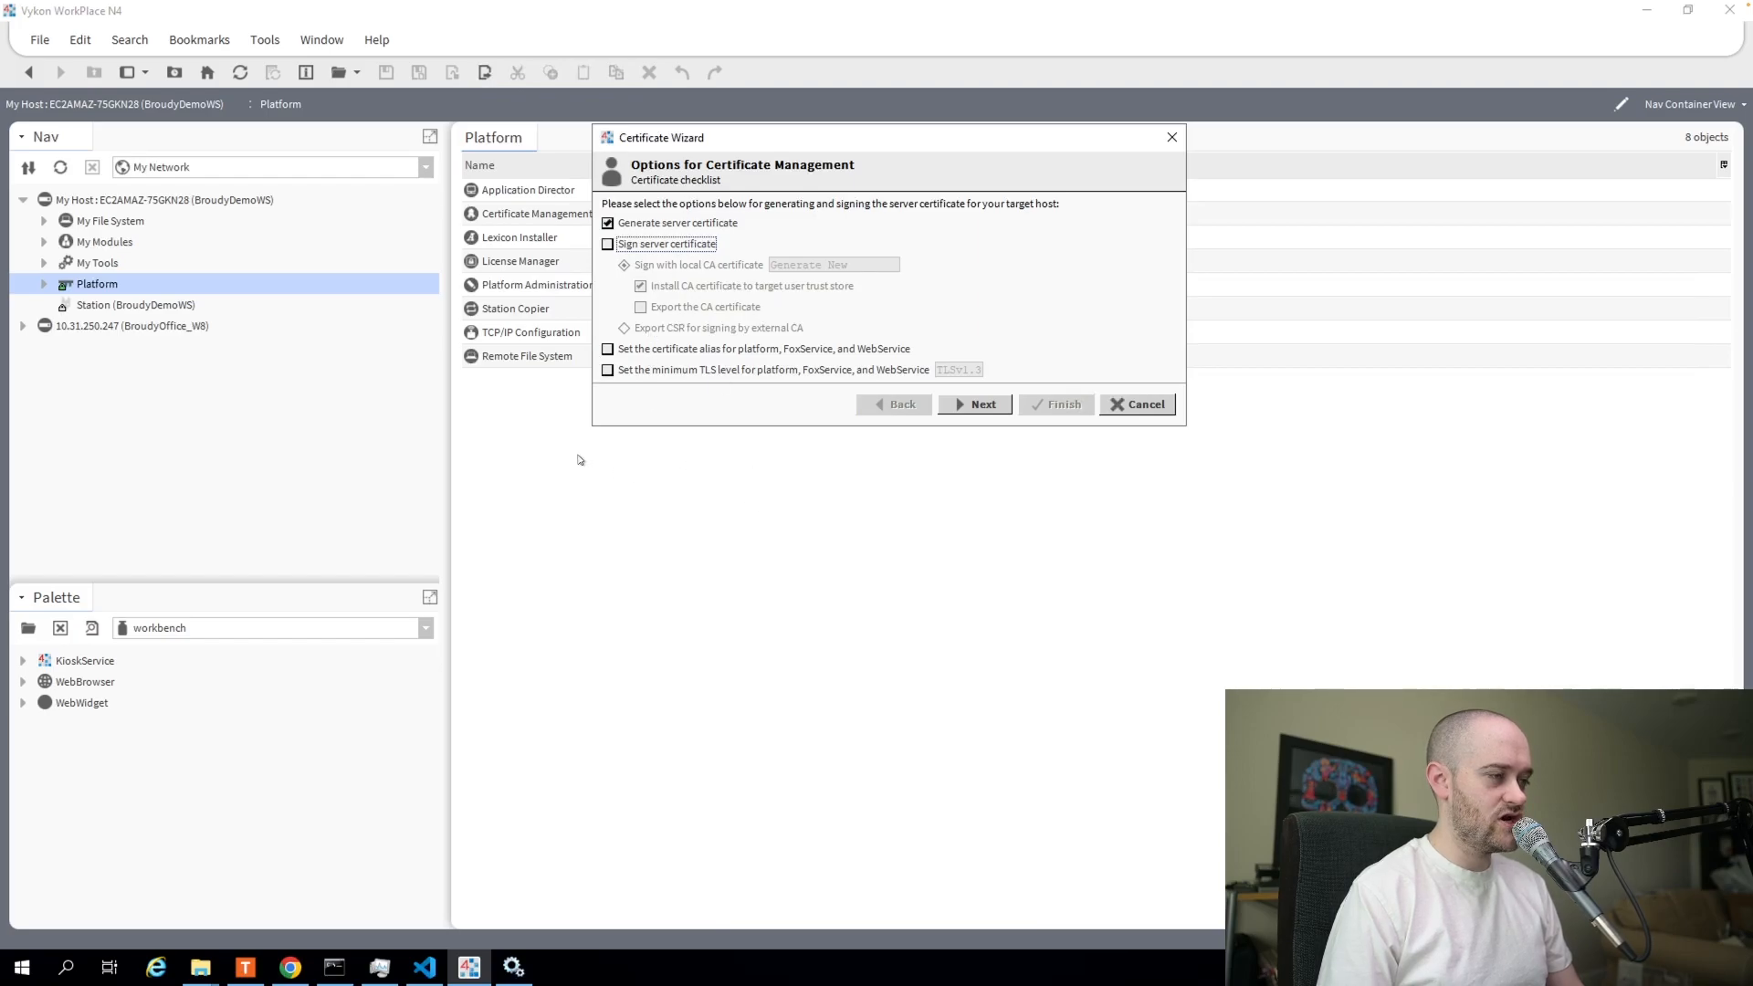
{"action": "left_click", "coordinate": [608, 349]}
{"action": "left_click", "coordinate": [608, 371]}
{"action": "left_click", "coordinate": [997, 370]}
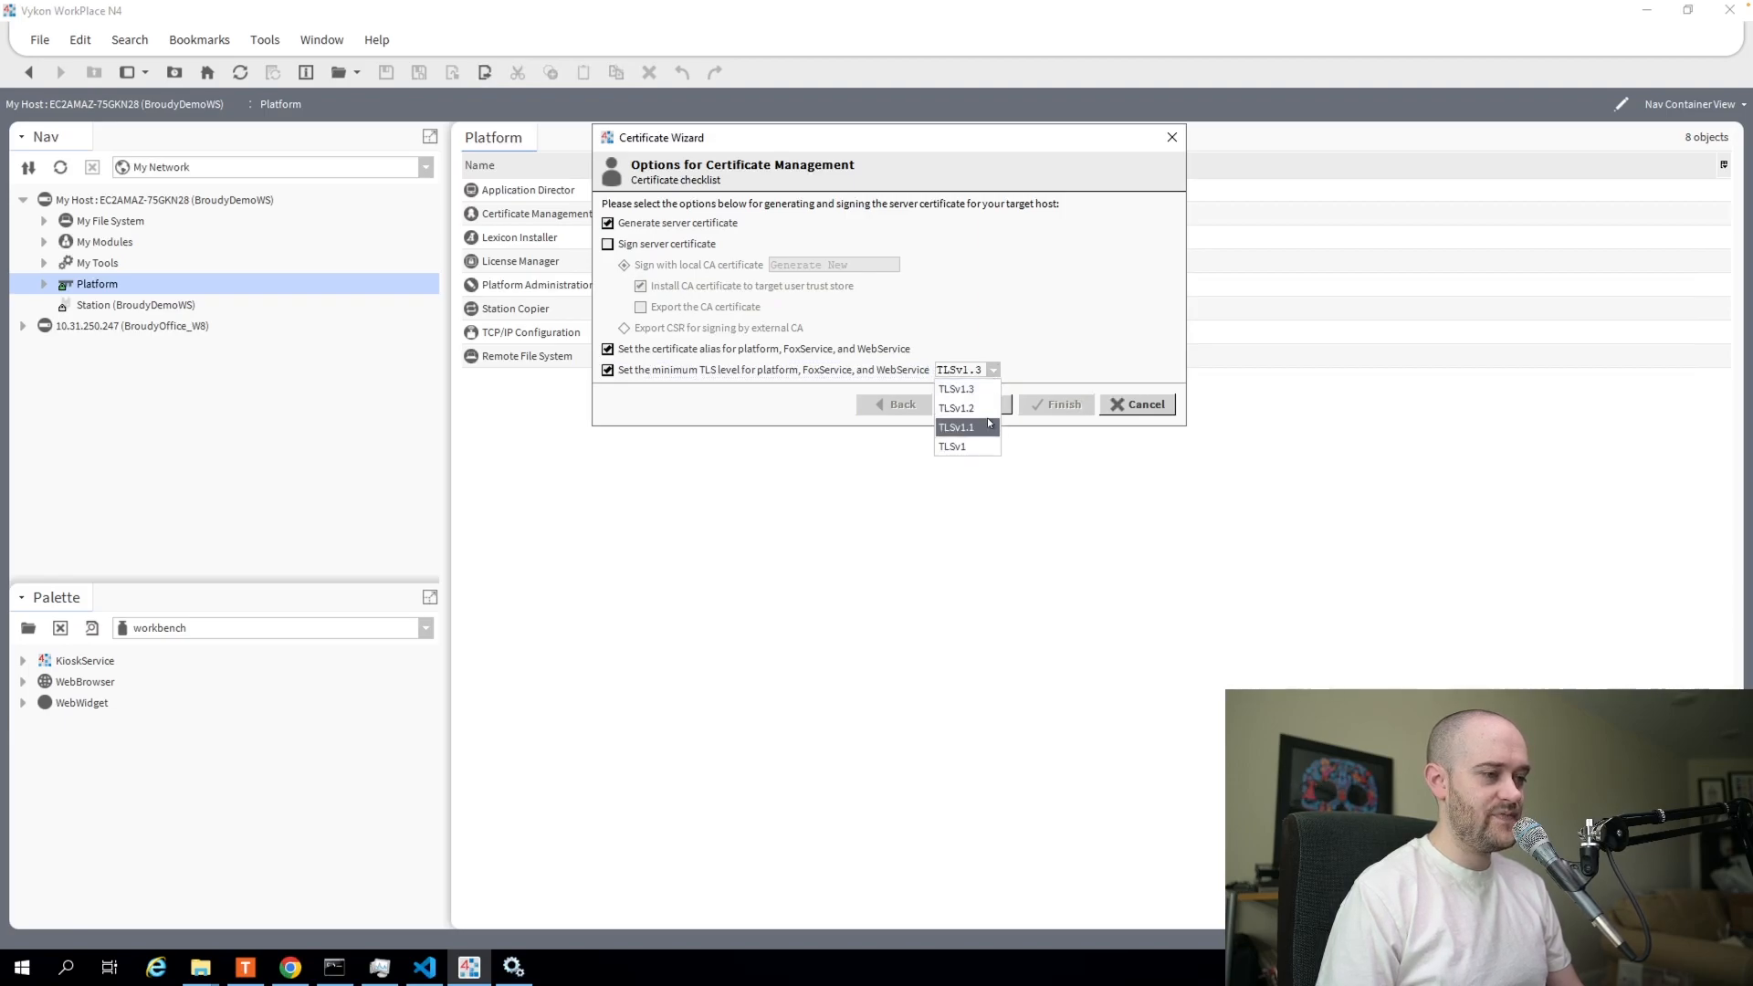
{"action": "left_click", "coordinate": [1000, 373]}
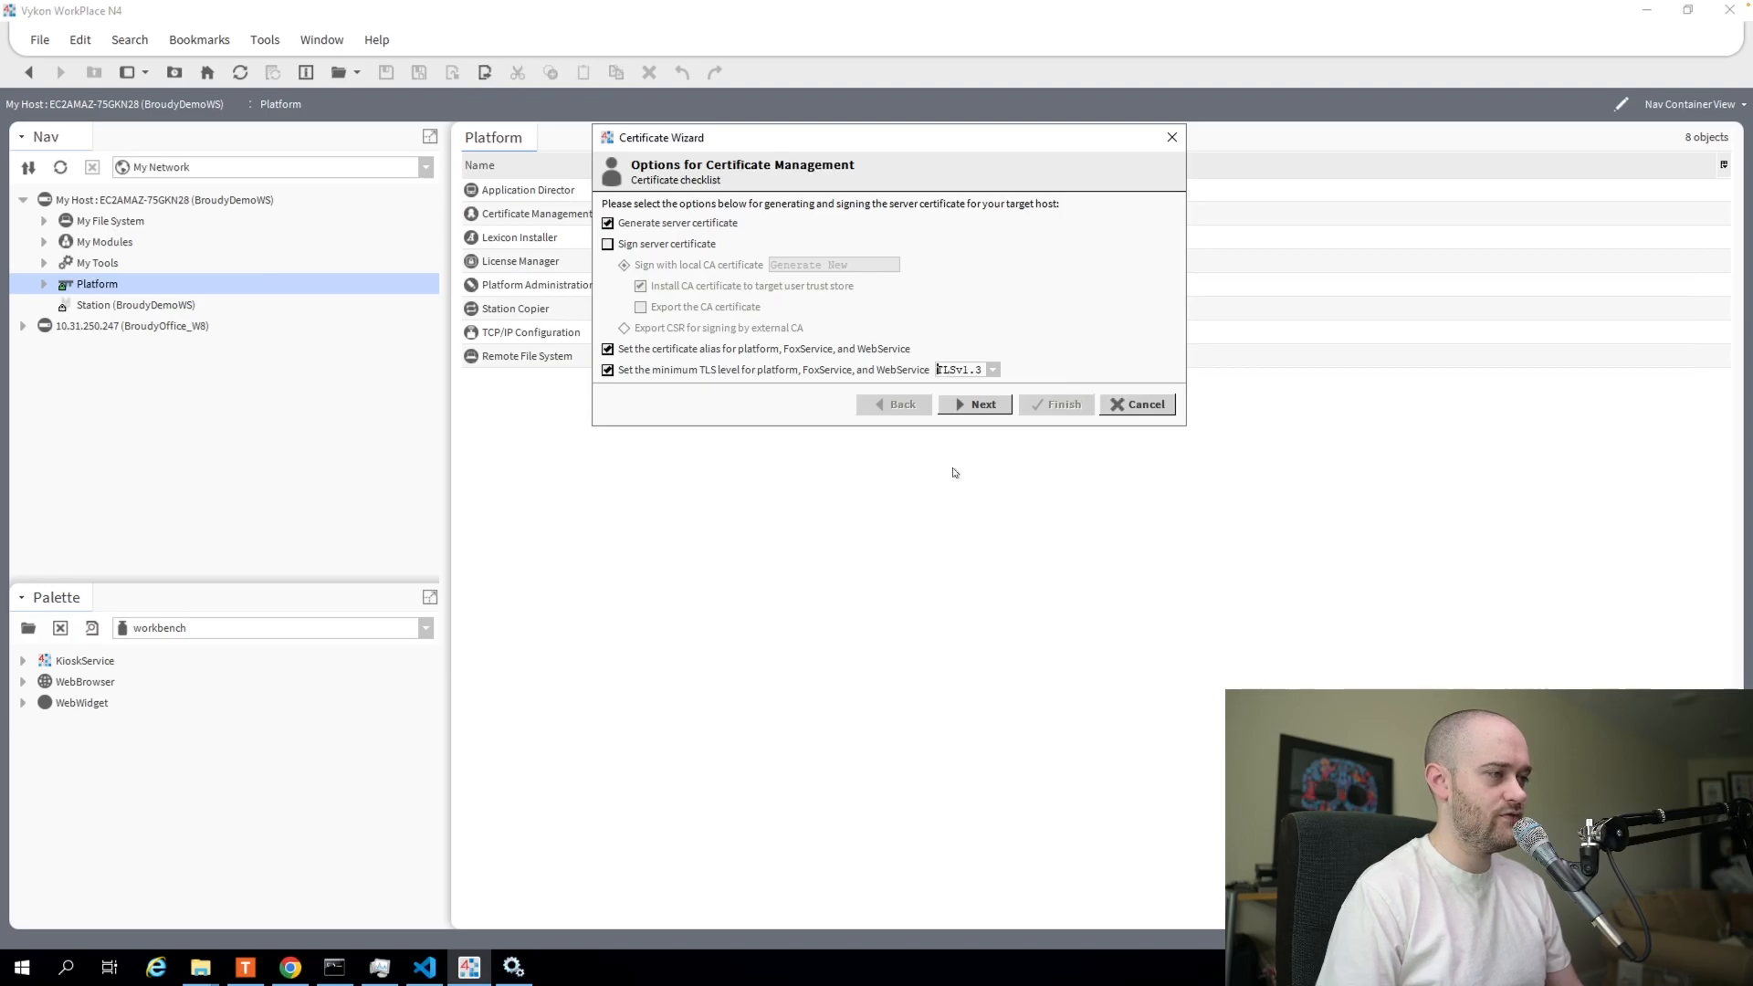
{"action": "left_click", "coordinate": [983, 406]}
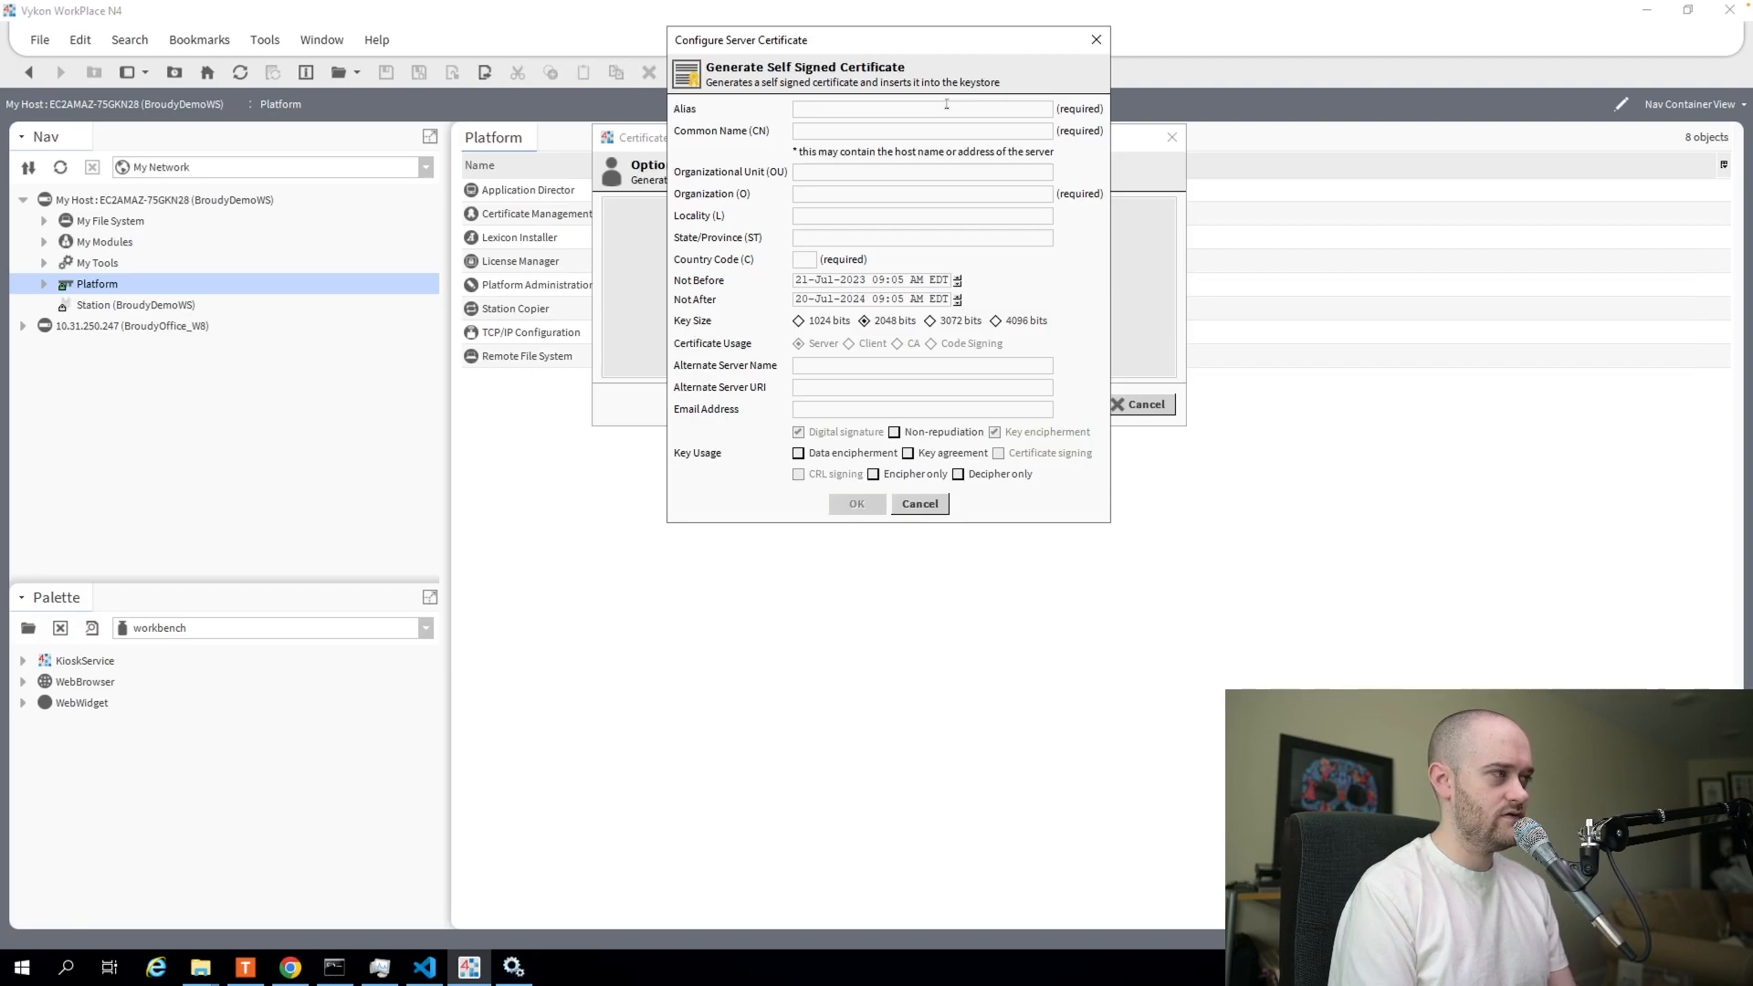
Create certificate demoTest: common name broudyDemo, organization Broudy Precision, country US, 2048-bit key.
{"action": "type", "text": "demo"}
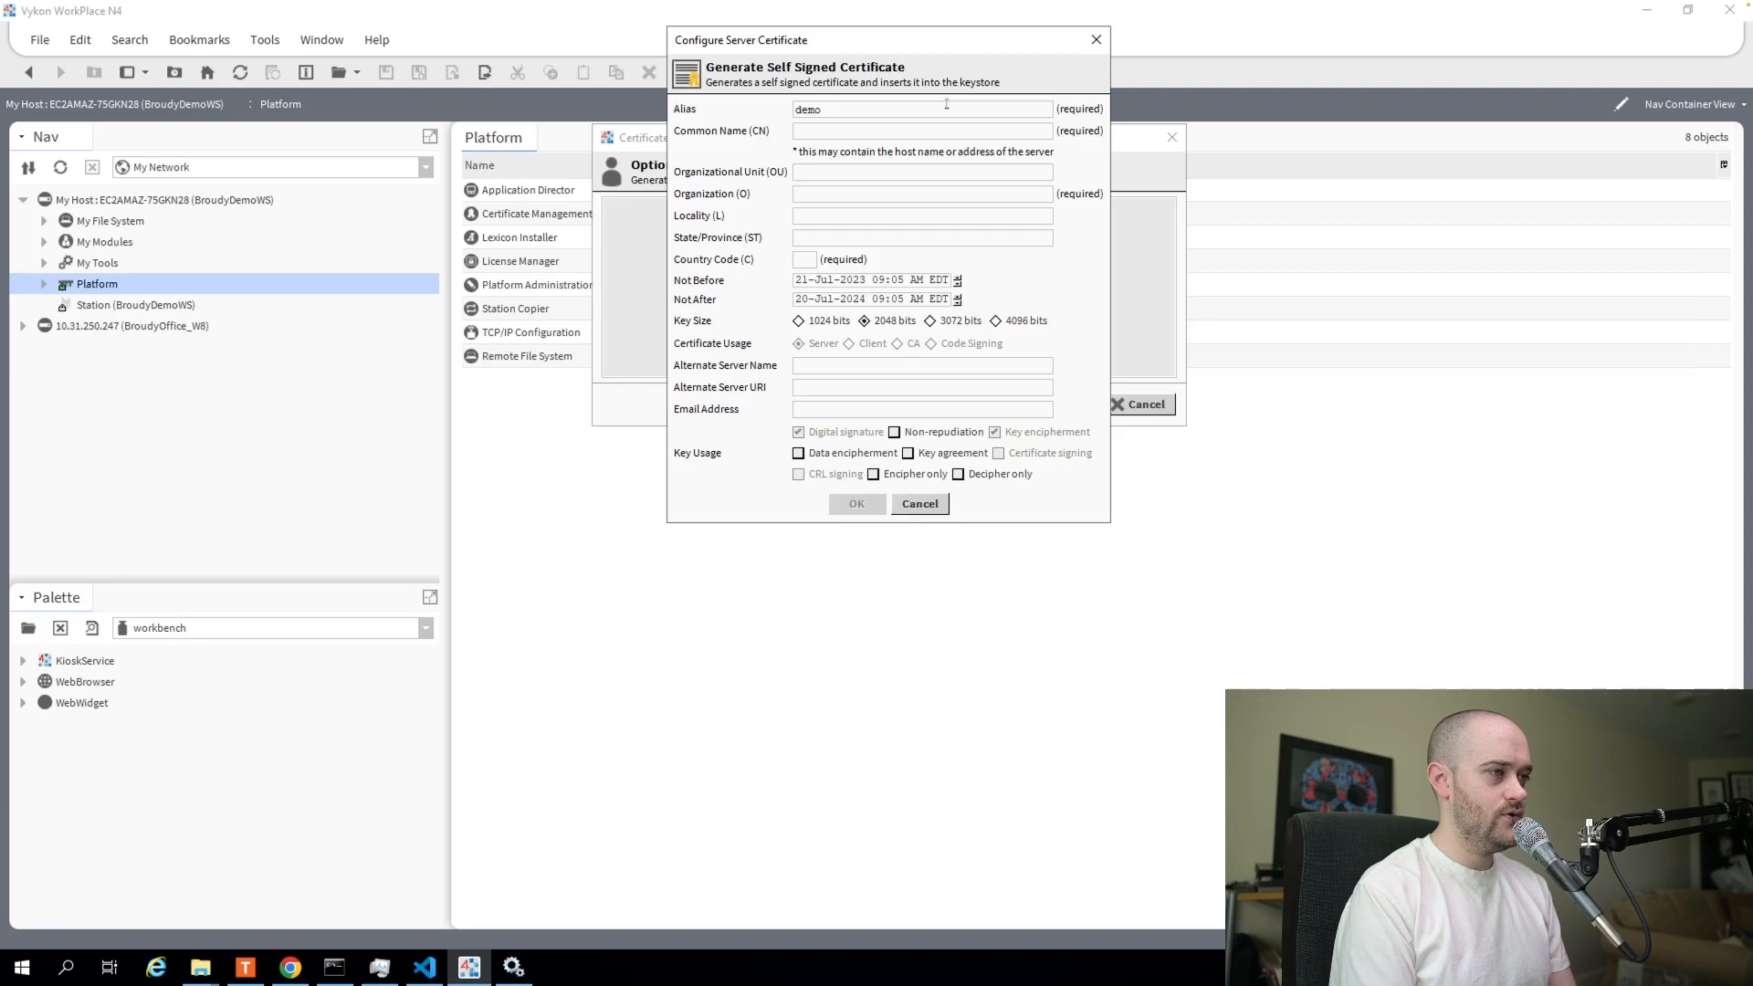
{"action": "type", "text": "Test"}
{"action": "key", "text": "Tab"}
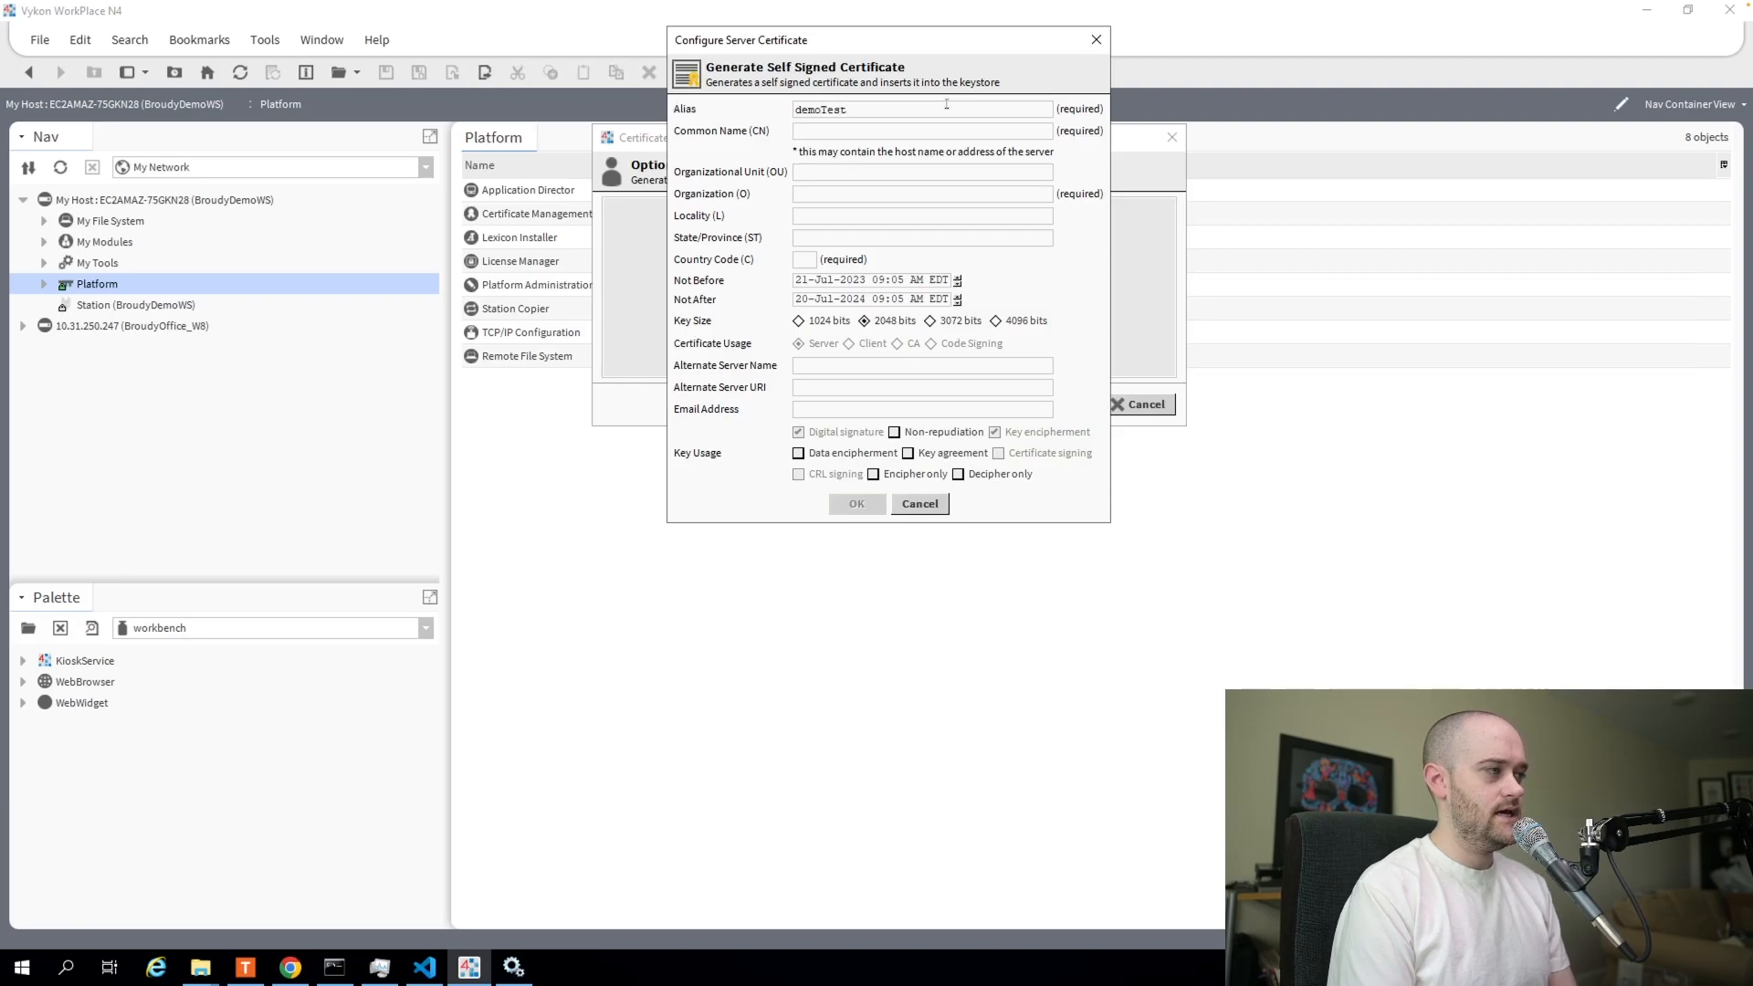
{"action": "type", "text": "broudy"}
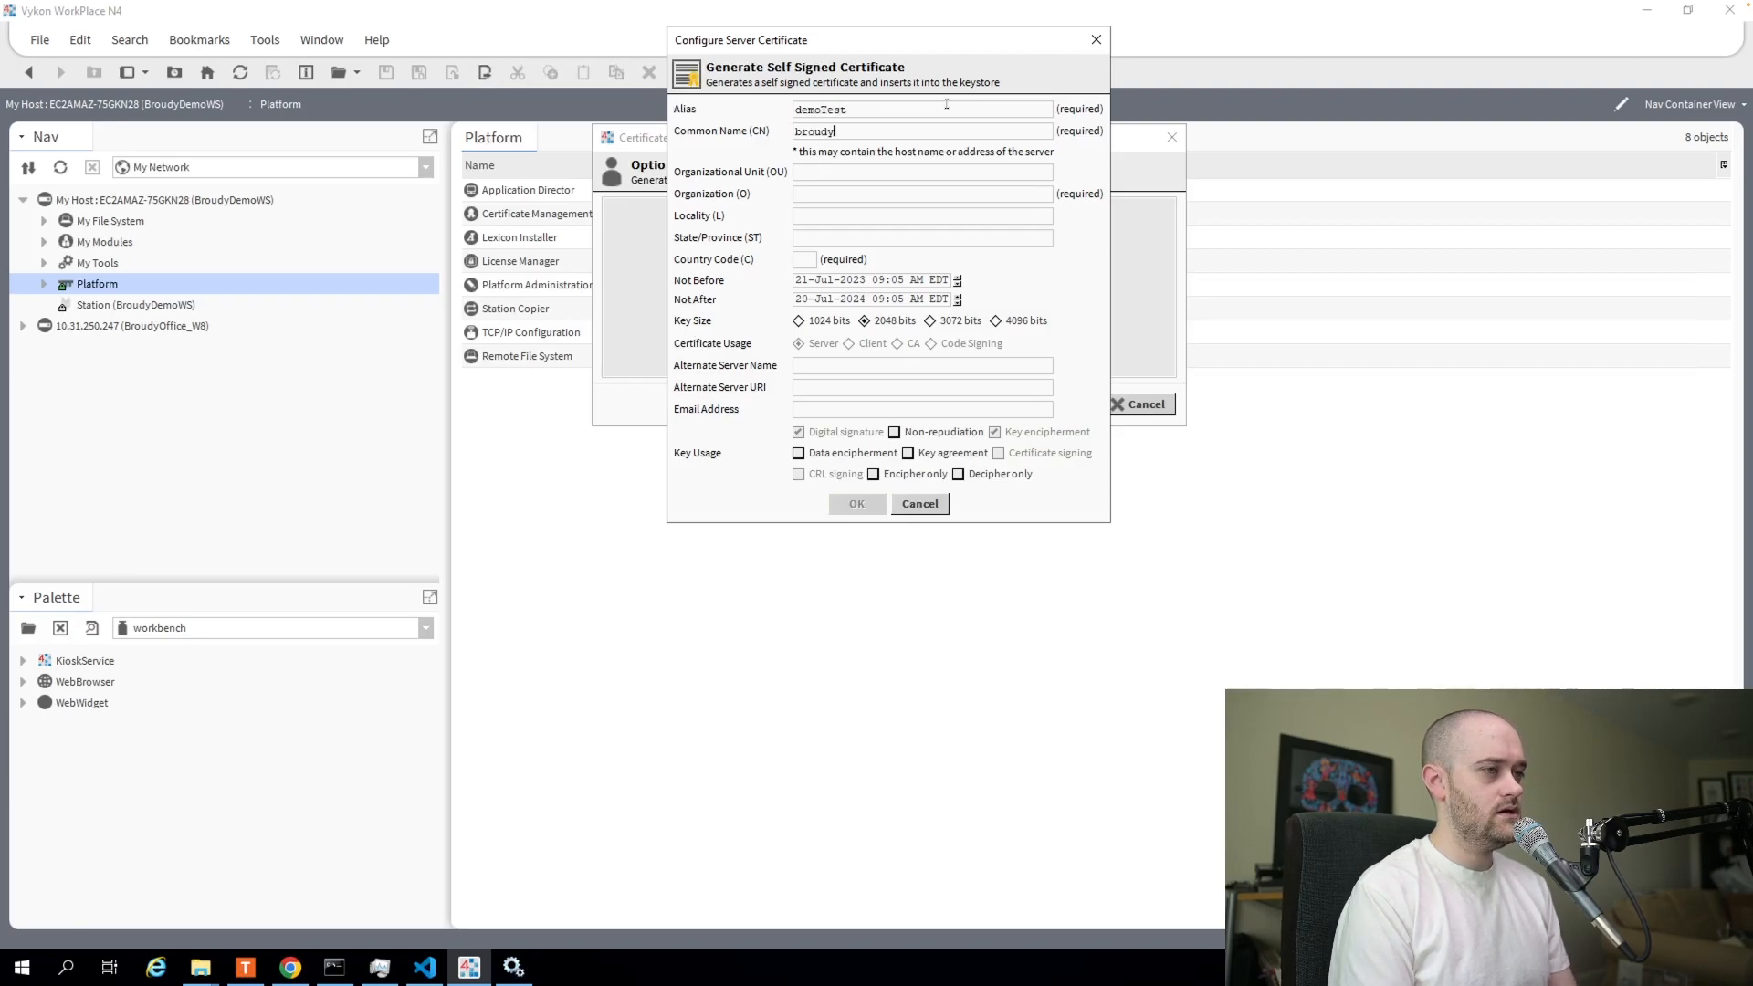
{"action": "type", "text": "Demo"}
{"action": "key", "text": "Tab"}
{"action": "key", "text": "Tab"}
{"action": "type", "text": "Broudy"}
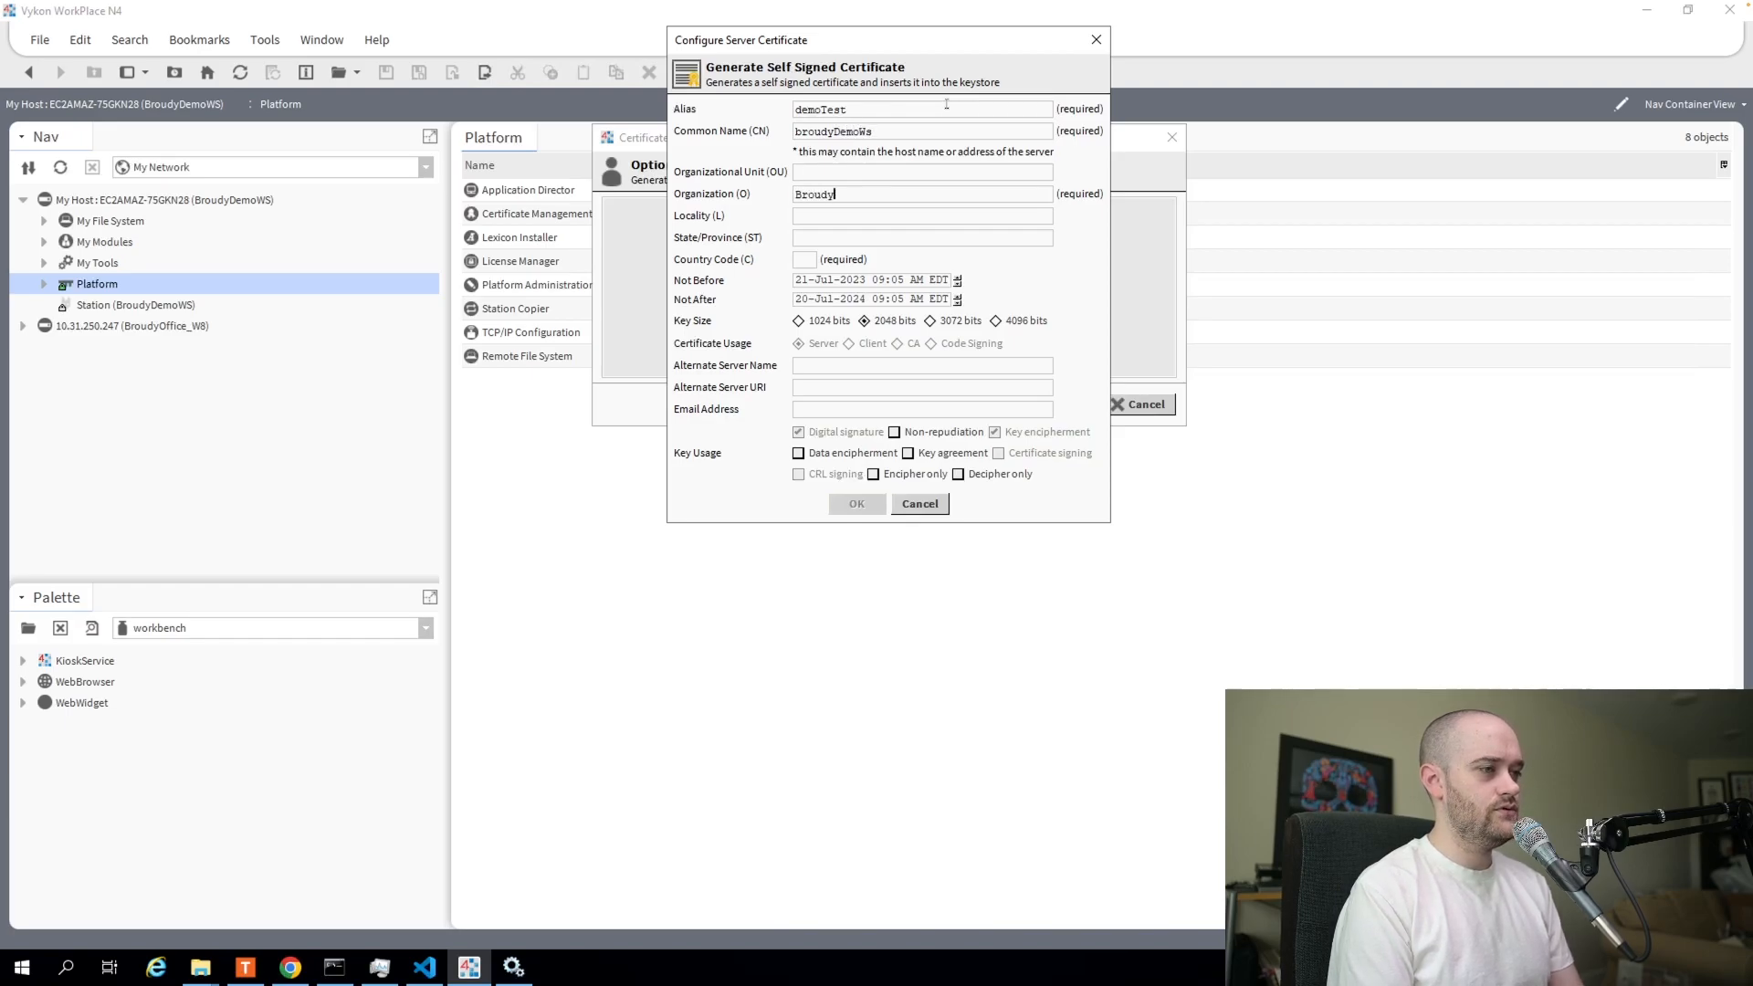
{"action": "type", "text": " Precision"}
{"action": "key", "text": "Tab"}
{"action": "type", "text": "US"}
{"action": "key", "text": "Tab"}
{"action": "key", "text": "Tab"}
{"action": "key", "text": "Tab"}
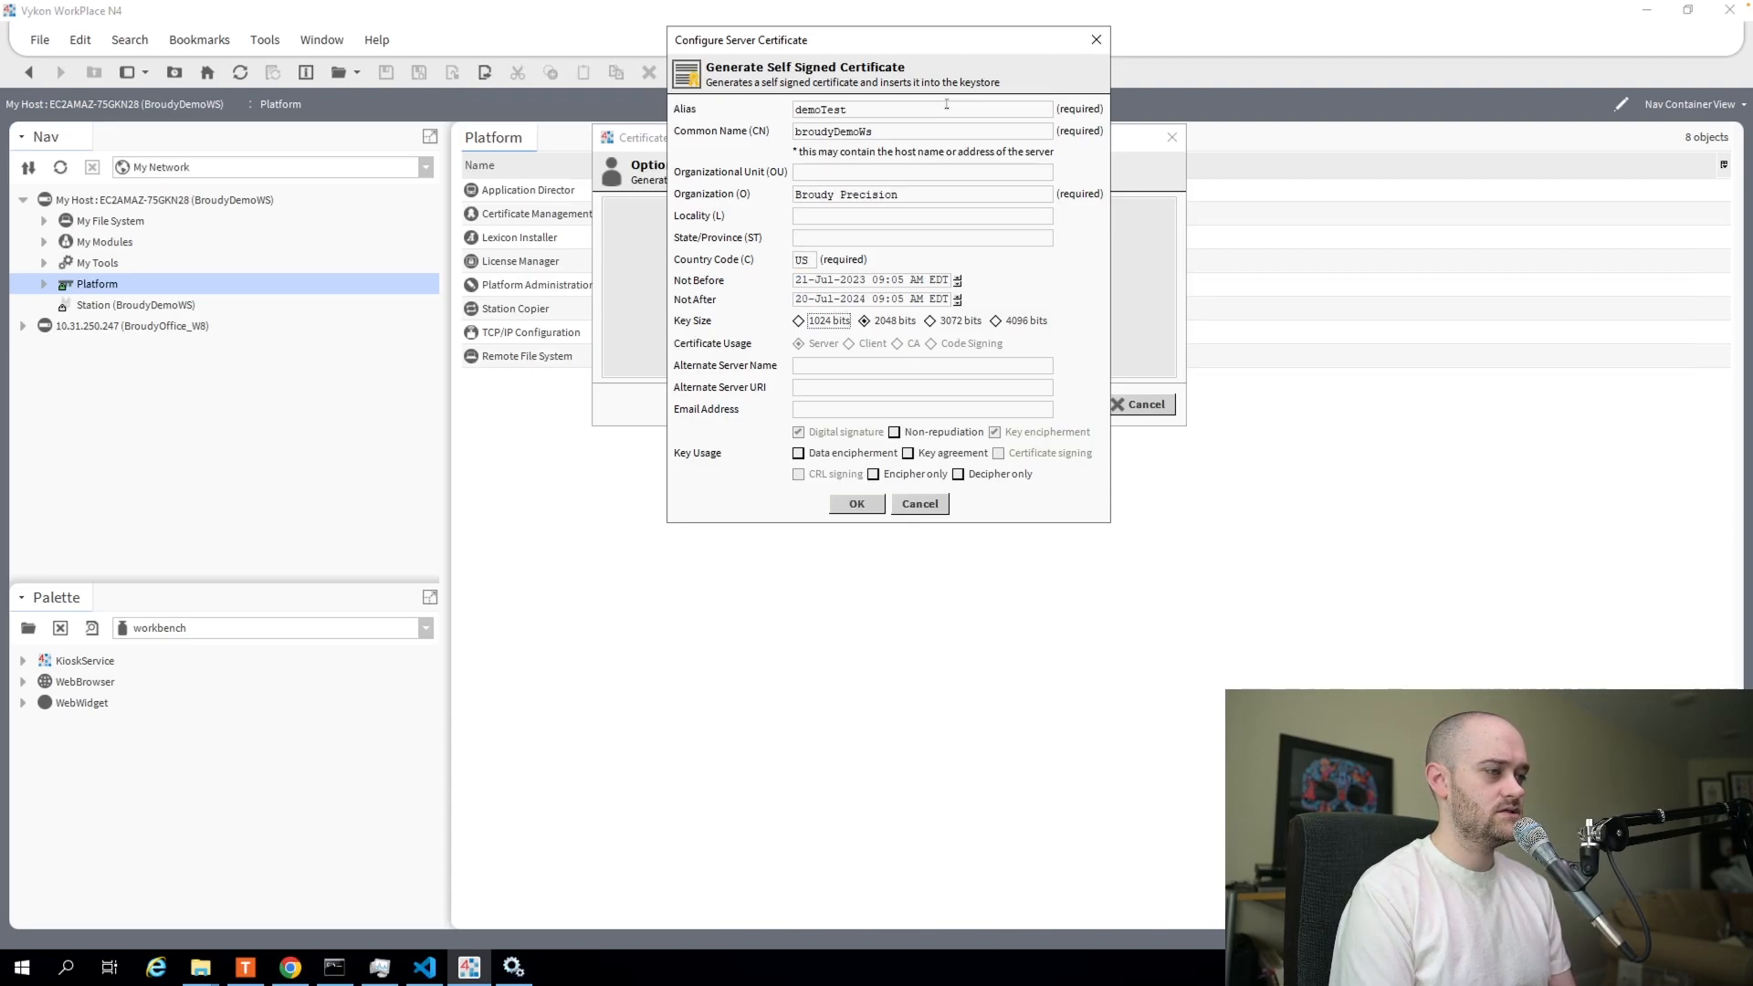
{"action": "key", "text": "Tab"}
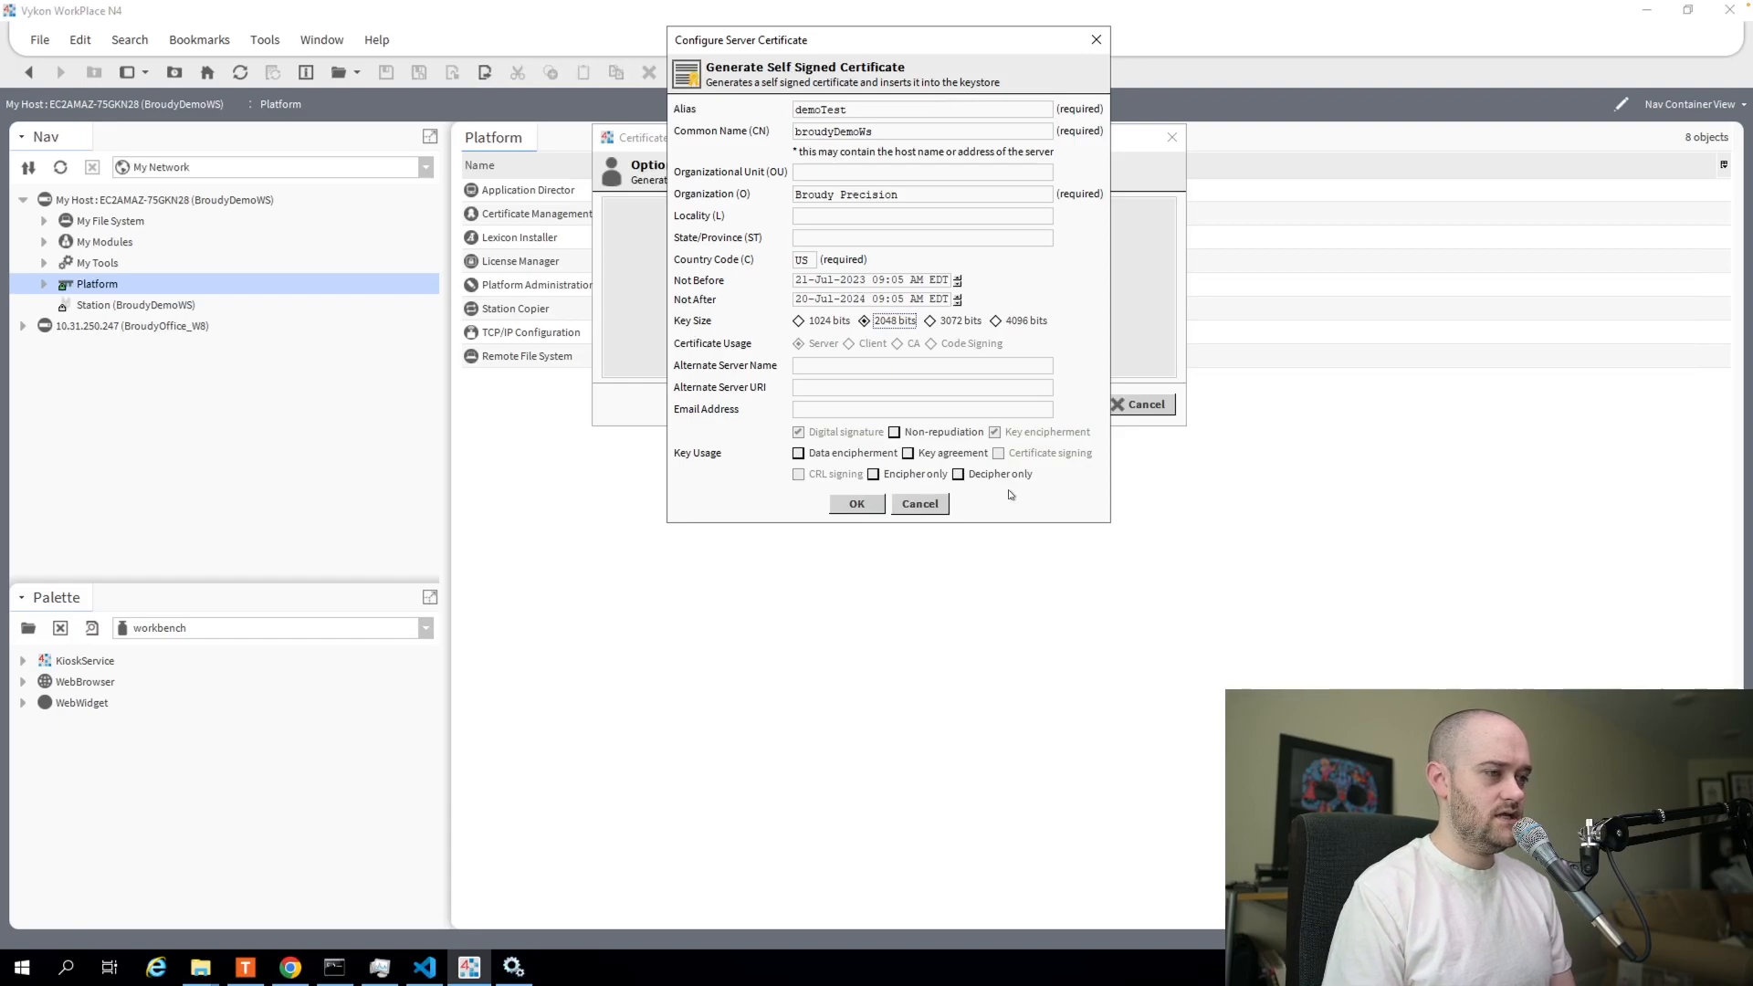
{"action": "left_click", "coordinate": [858, 504]}
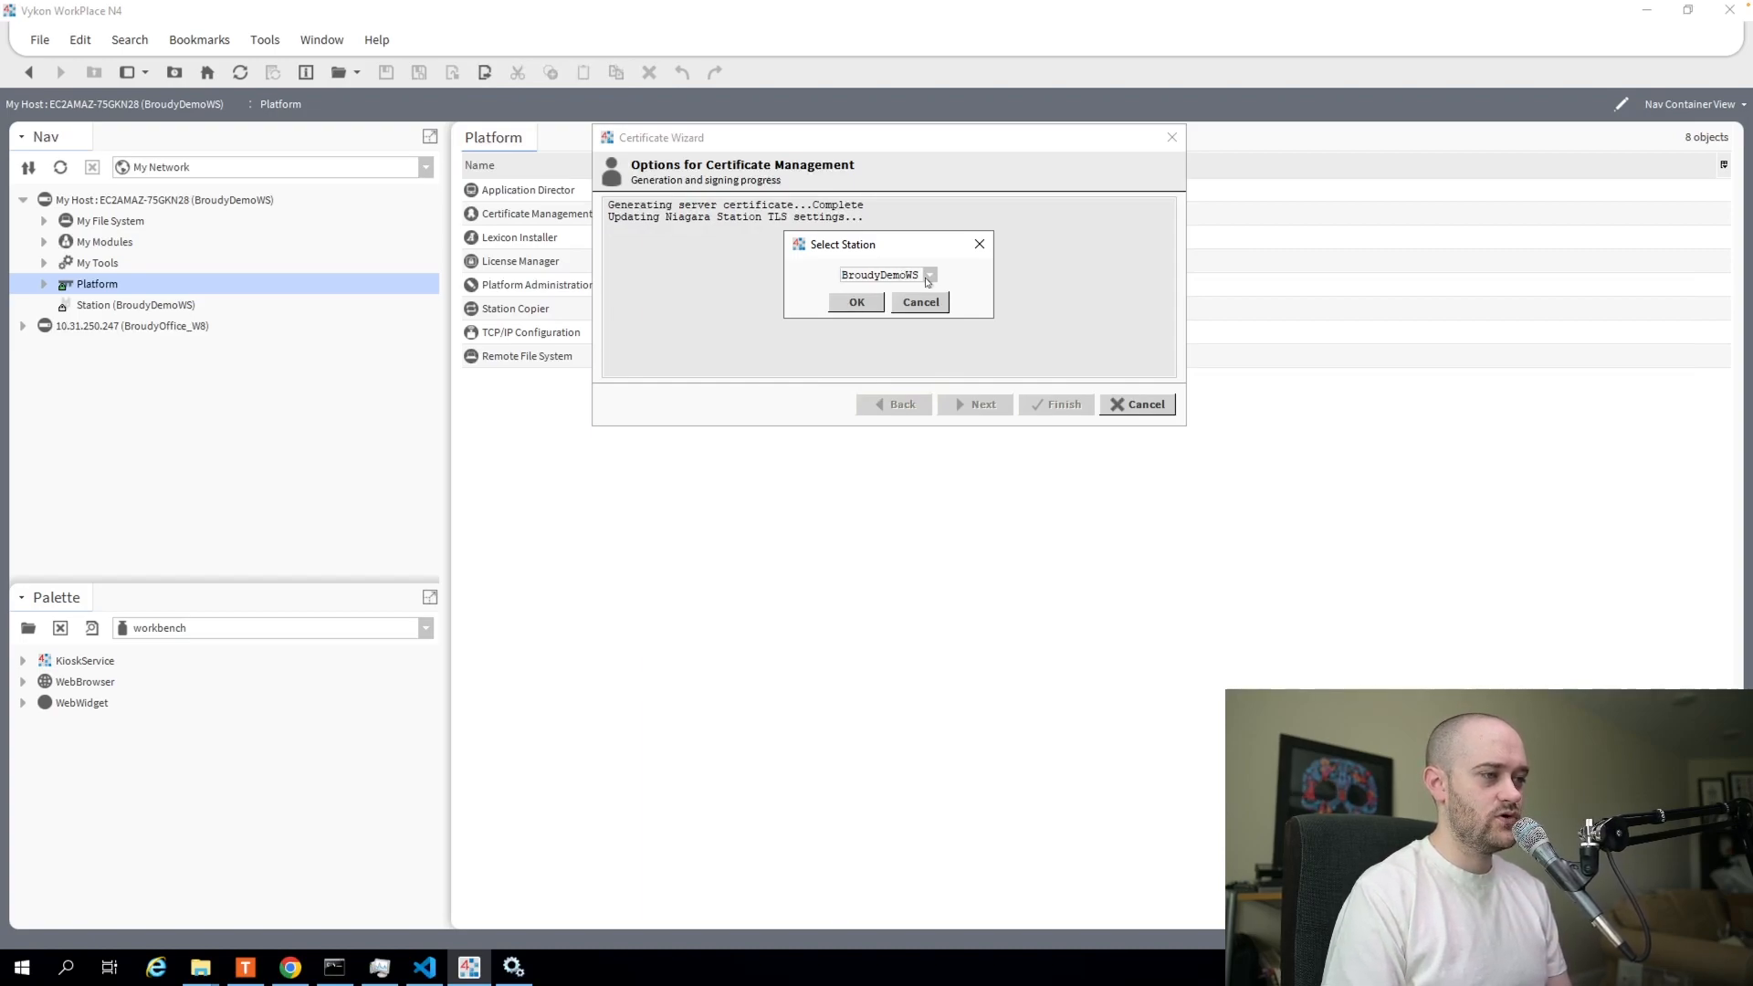
Apply the certificate to station BroudyDemoWS, acknowledge the success notice, and finish the wizard.
{"action": "left_click", "coordinate": [871, 301]}
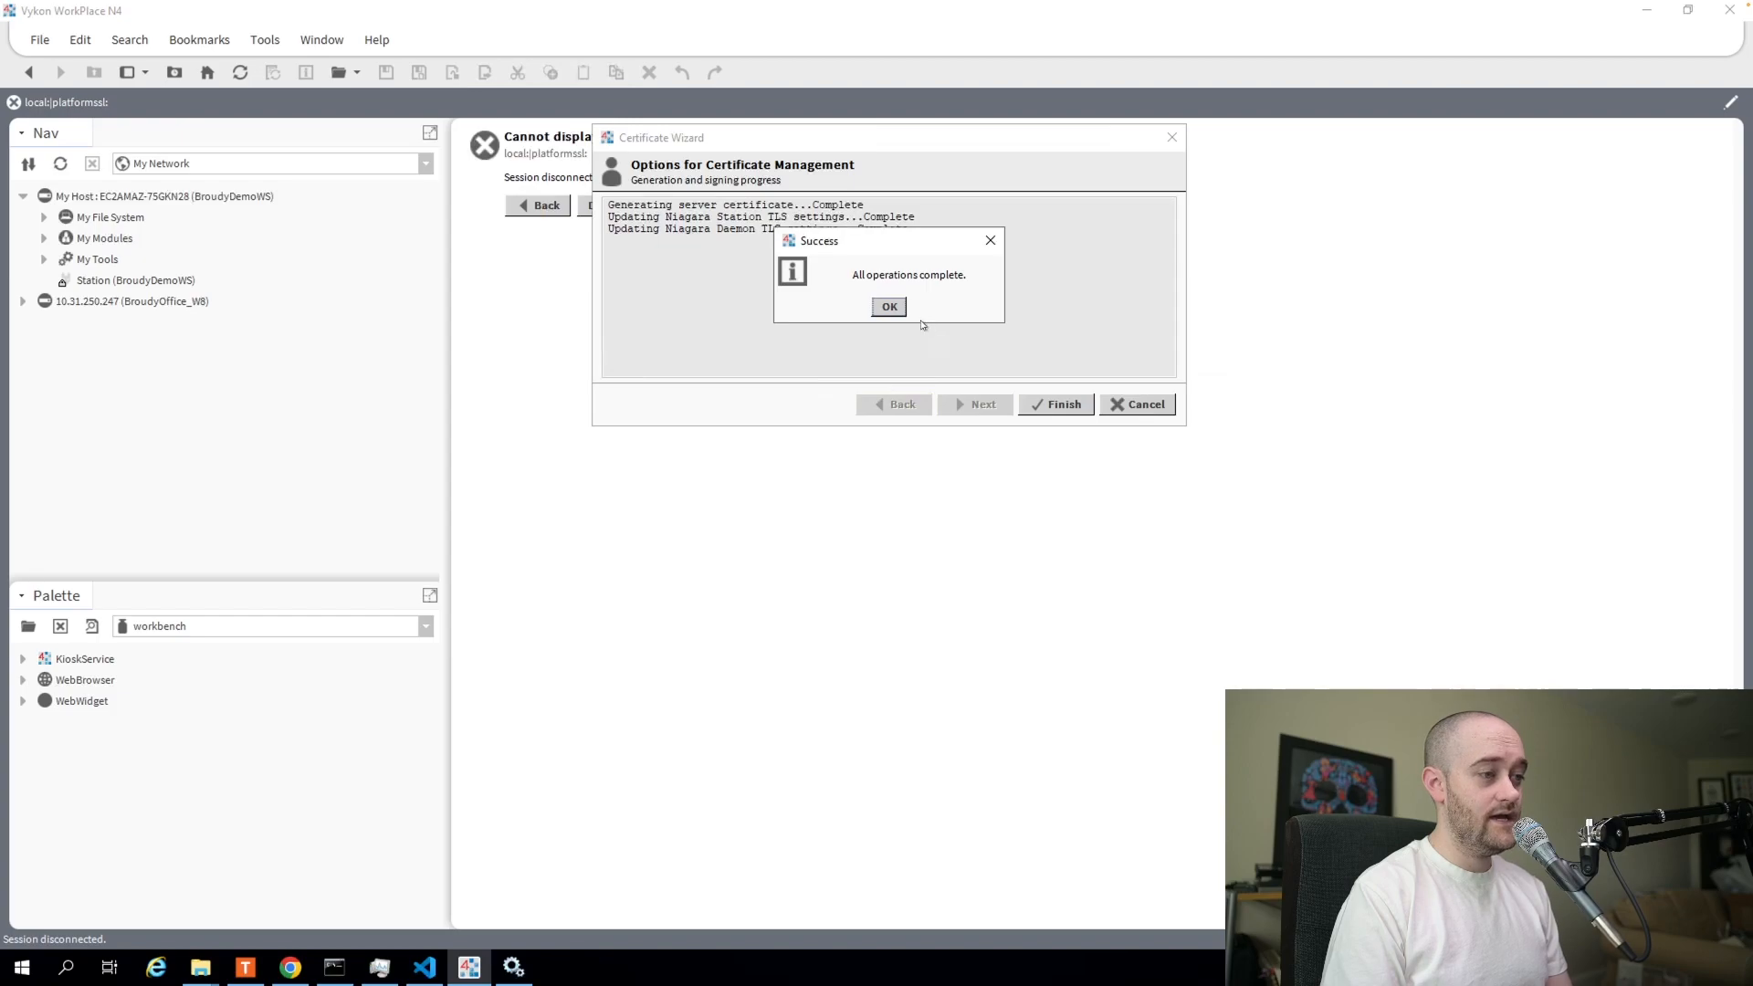
{"action": "left_click", "coordinate": [899, 311]}
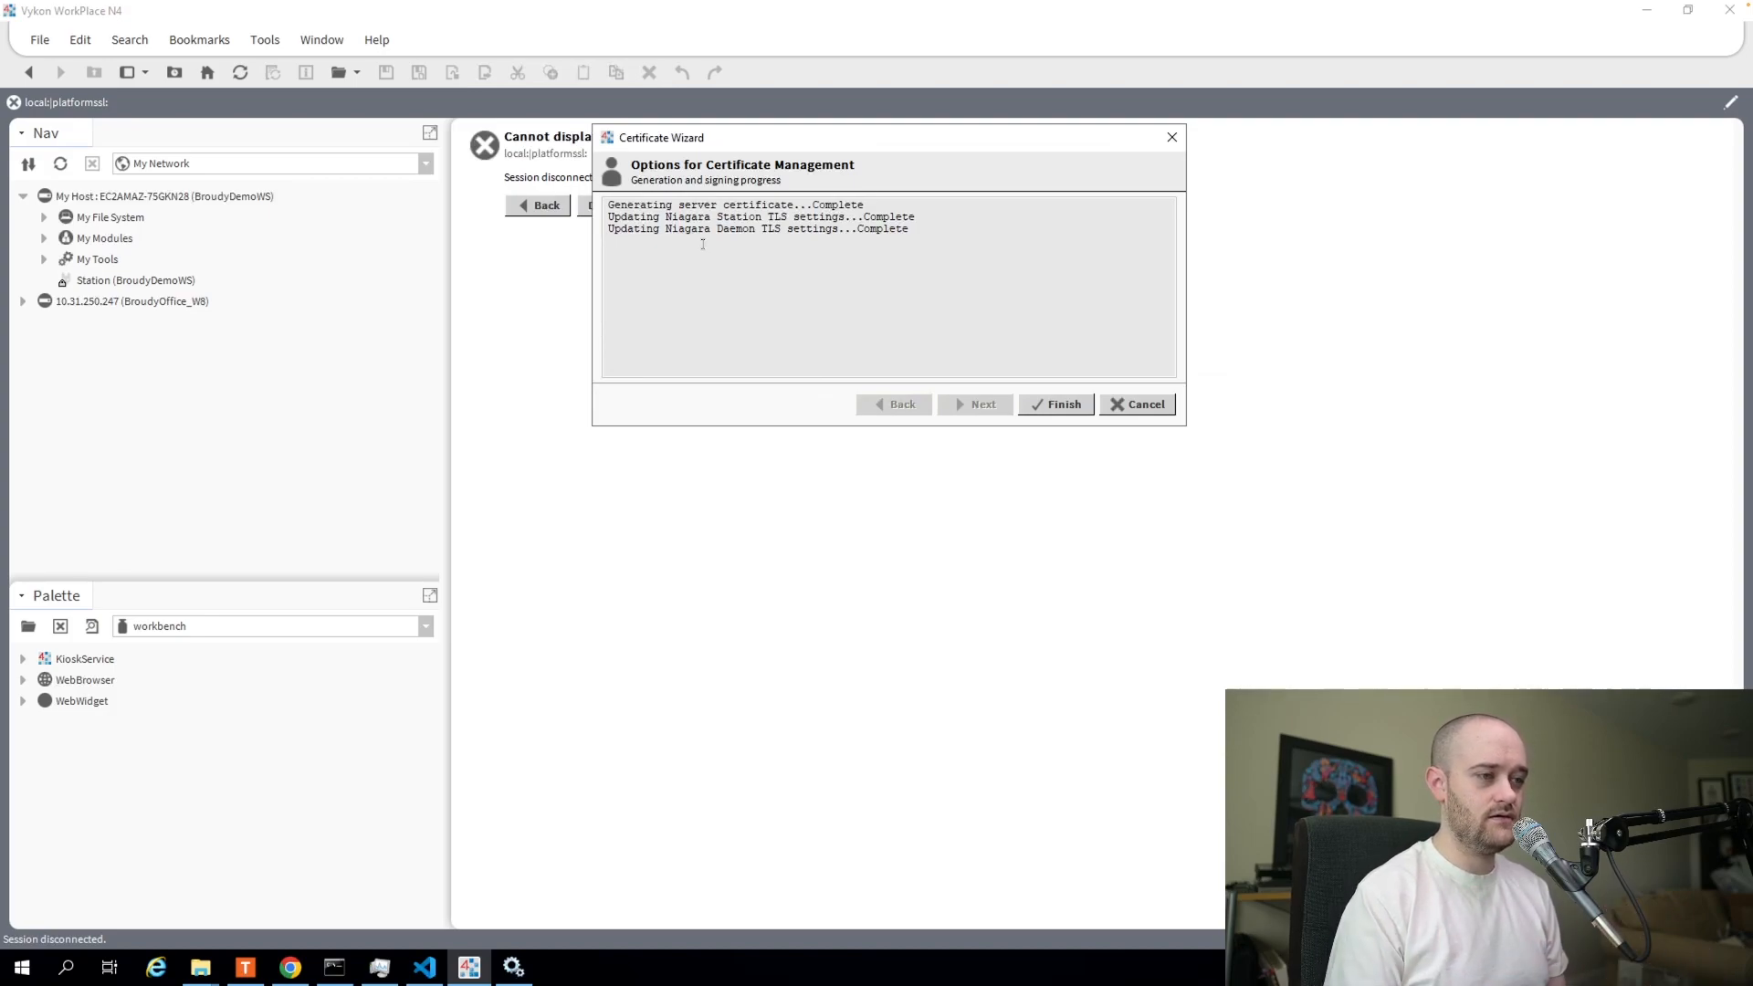
{"action": "left_click", "coordinate": [1050, 404]}
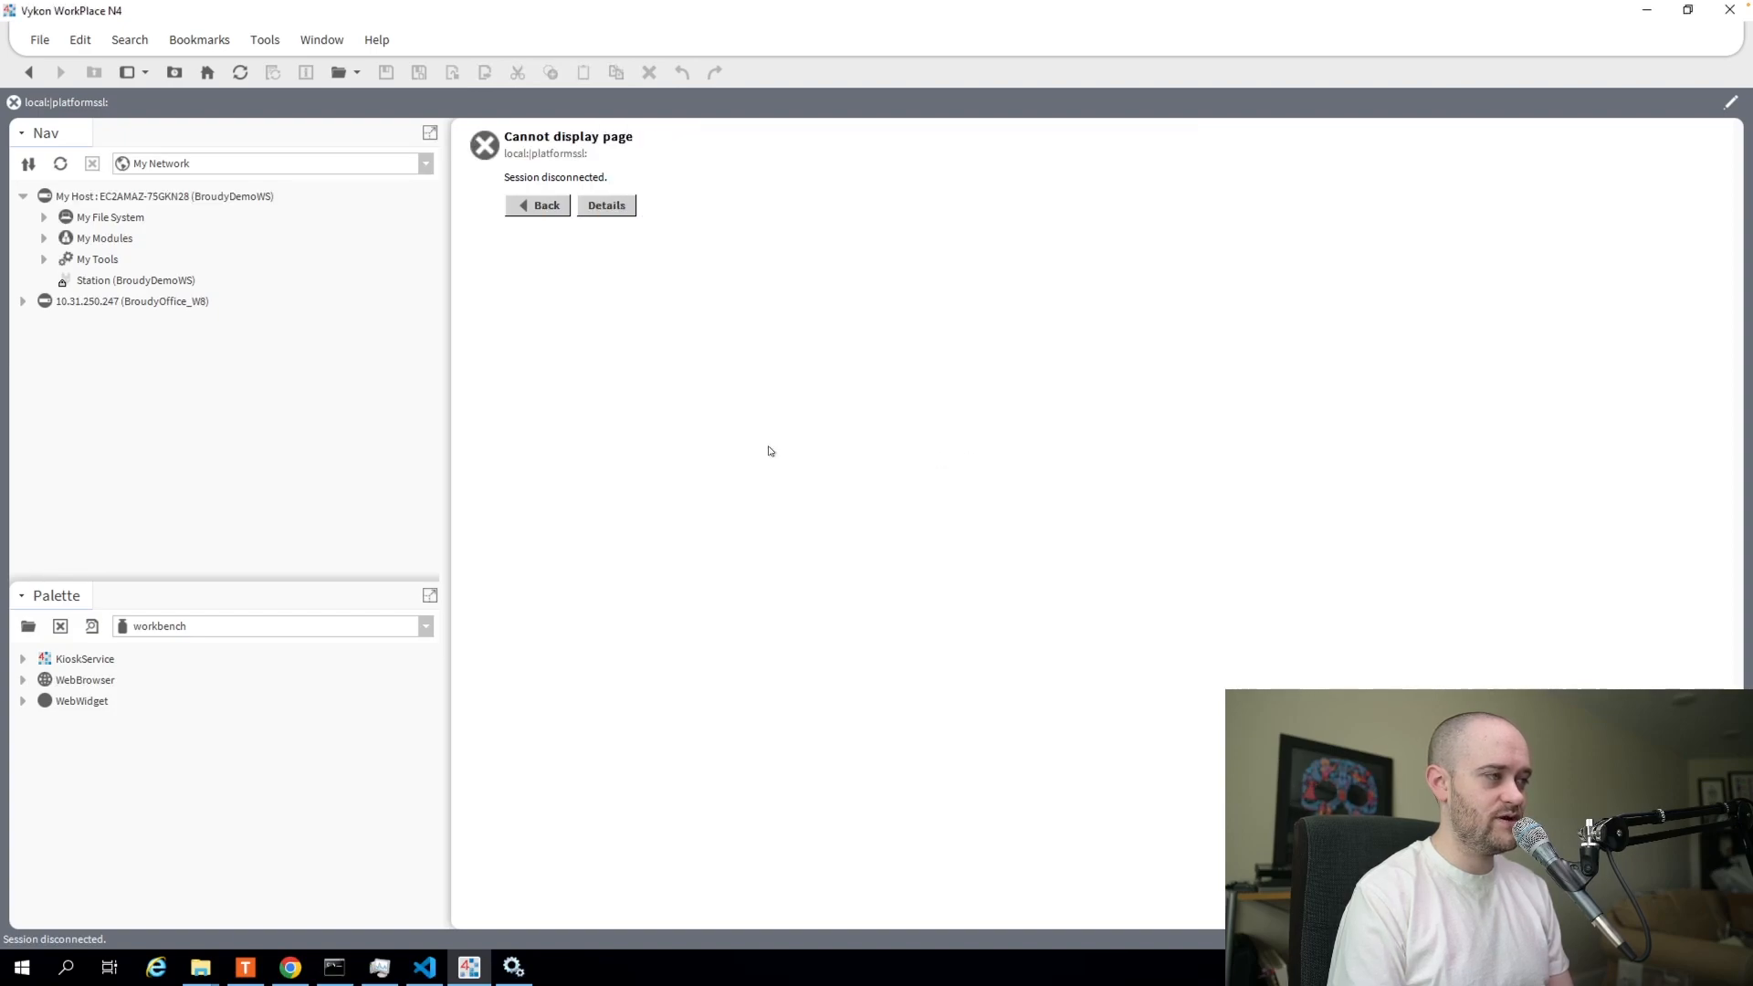
Reopen My Host's platform, accept its changed public key, log in, and open Certificate Management.
{"action": "double_click", "coordinate": [104, 282]}
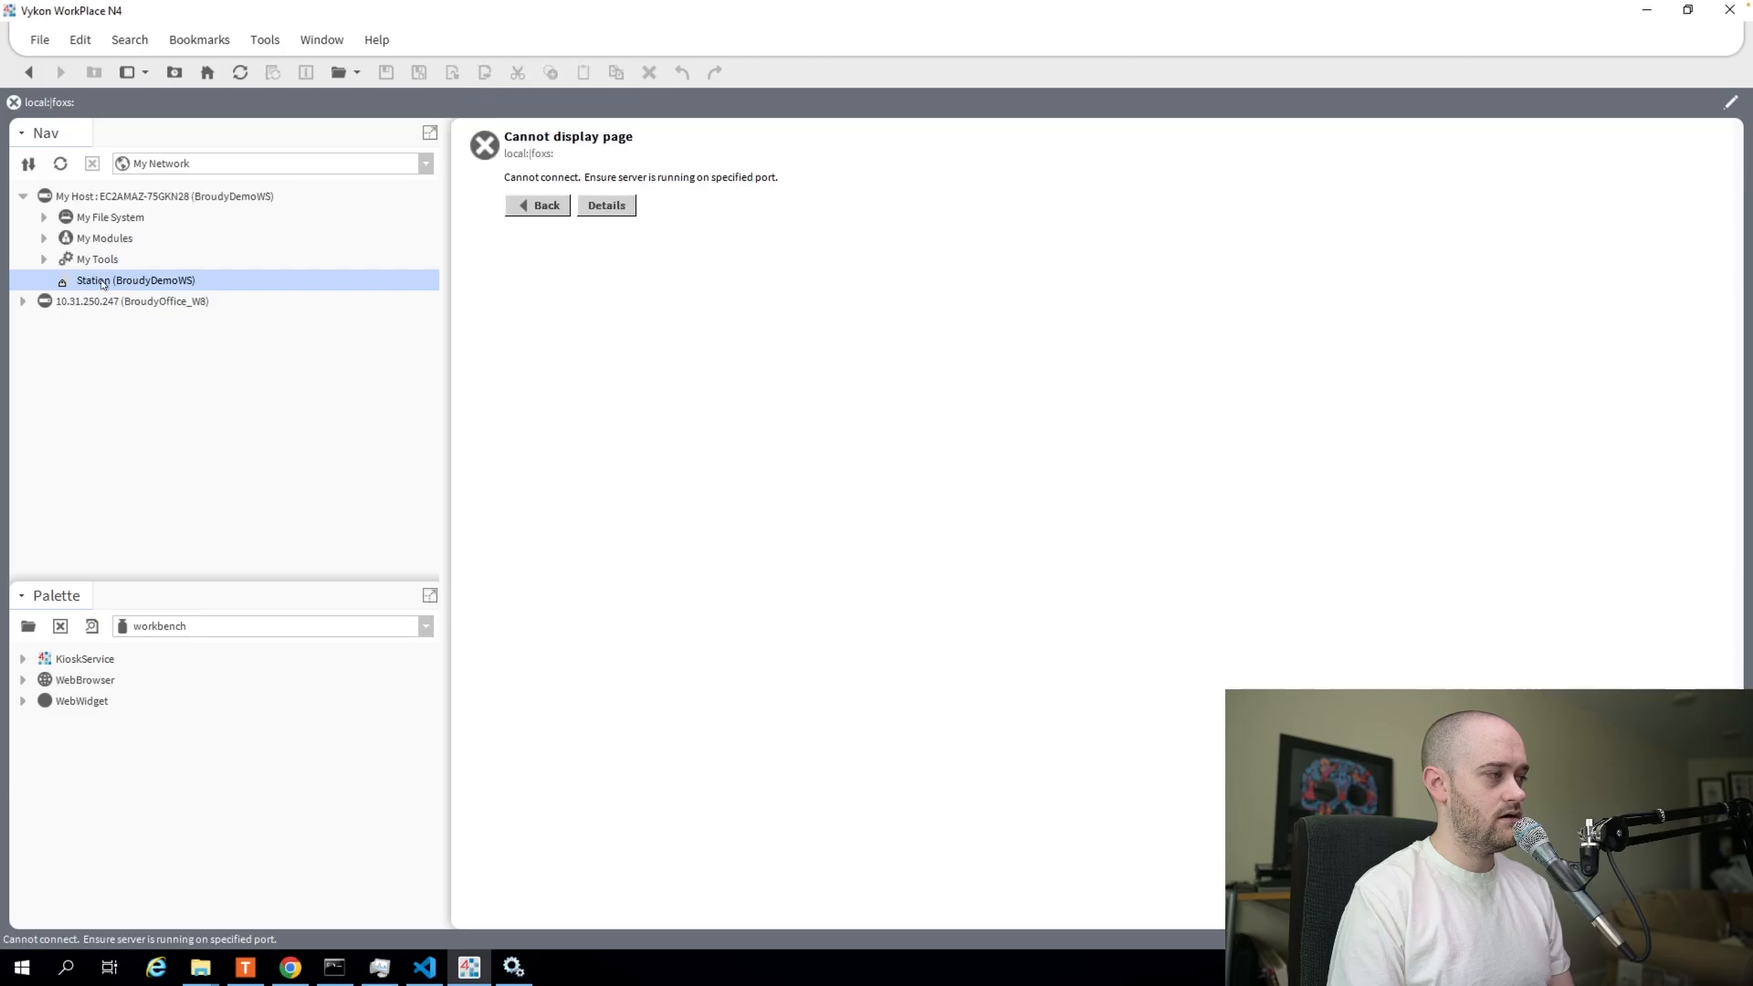
{"action": "right_click", "coordinate": [93, 199]}
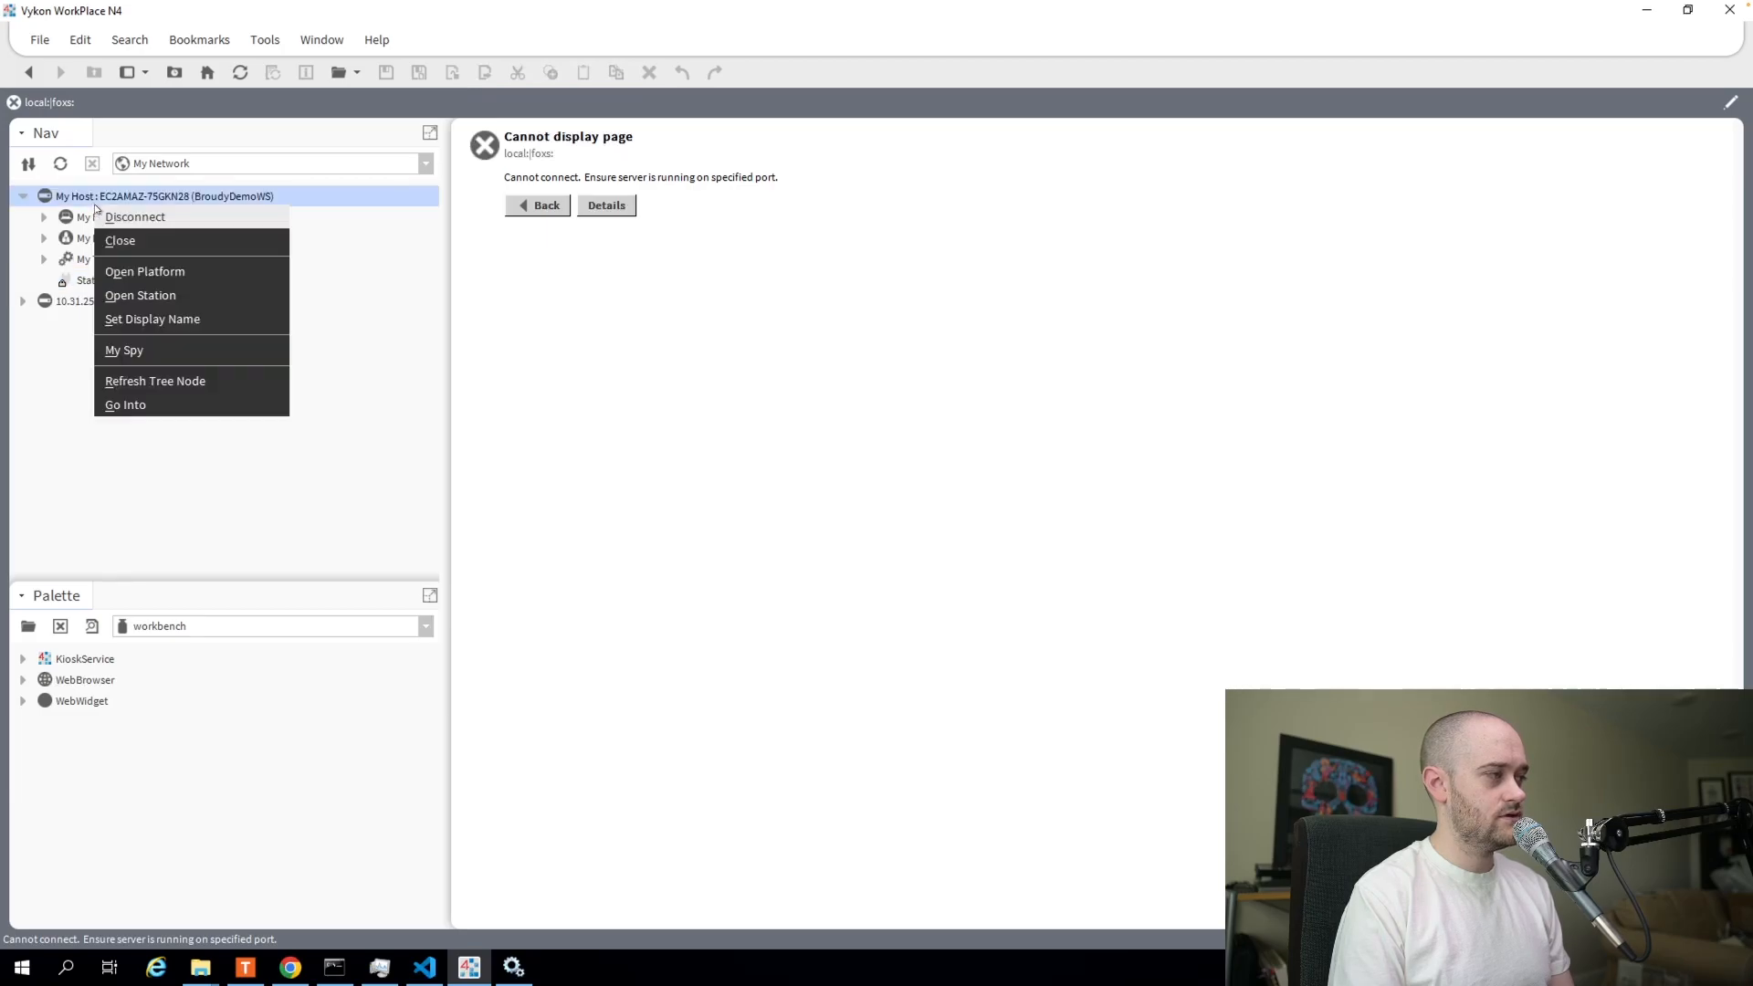
{"action": "left_click", "coordinate": [140, 274]}
{"action": "left_click", "coordinate": [841, 556]}
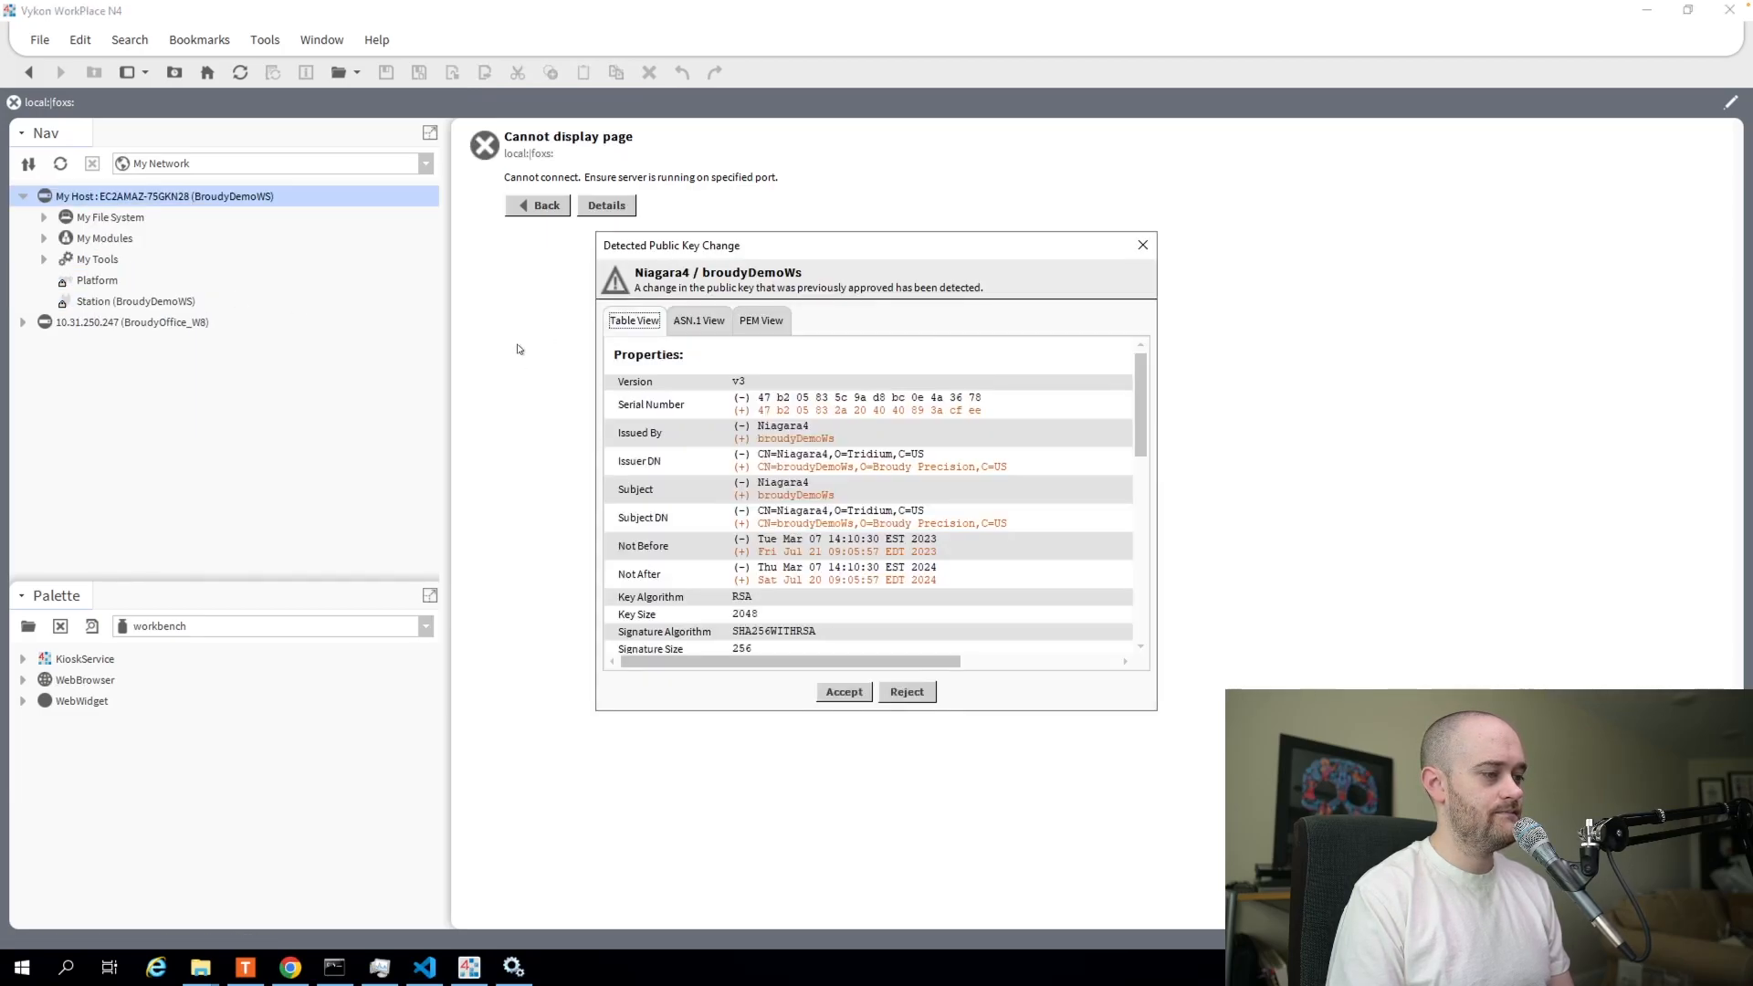
{"action": "left_click", "coordinate": [849, 694]}
{"action": "left_click", "coordinate": [855, 587]}
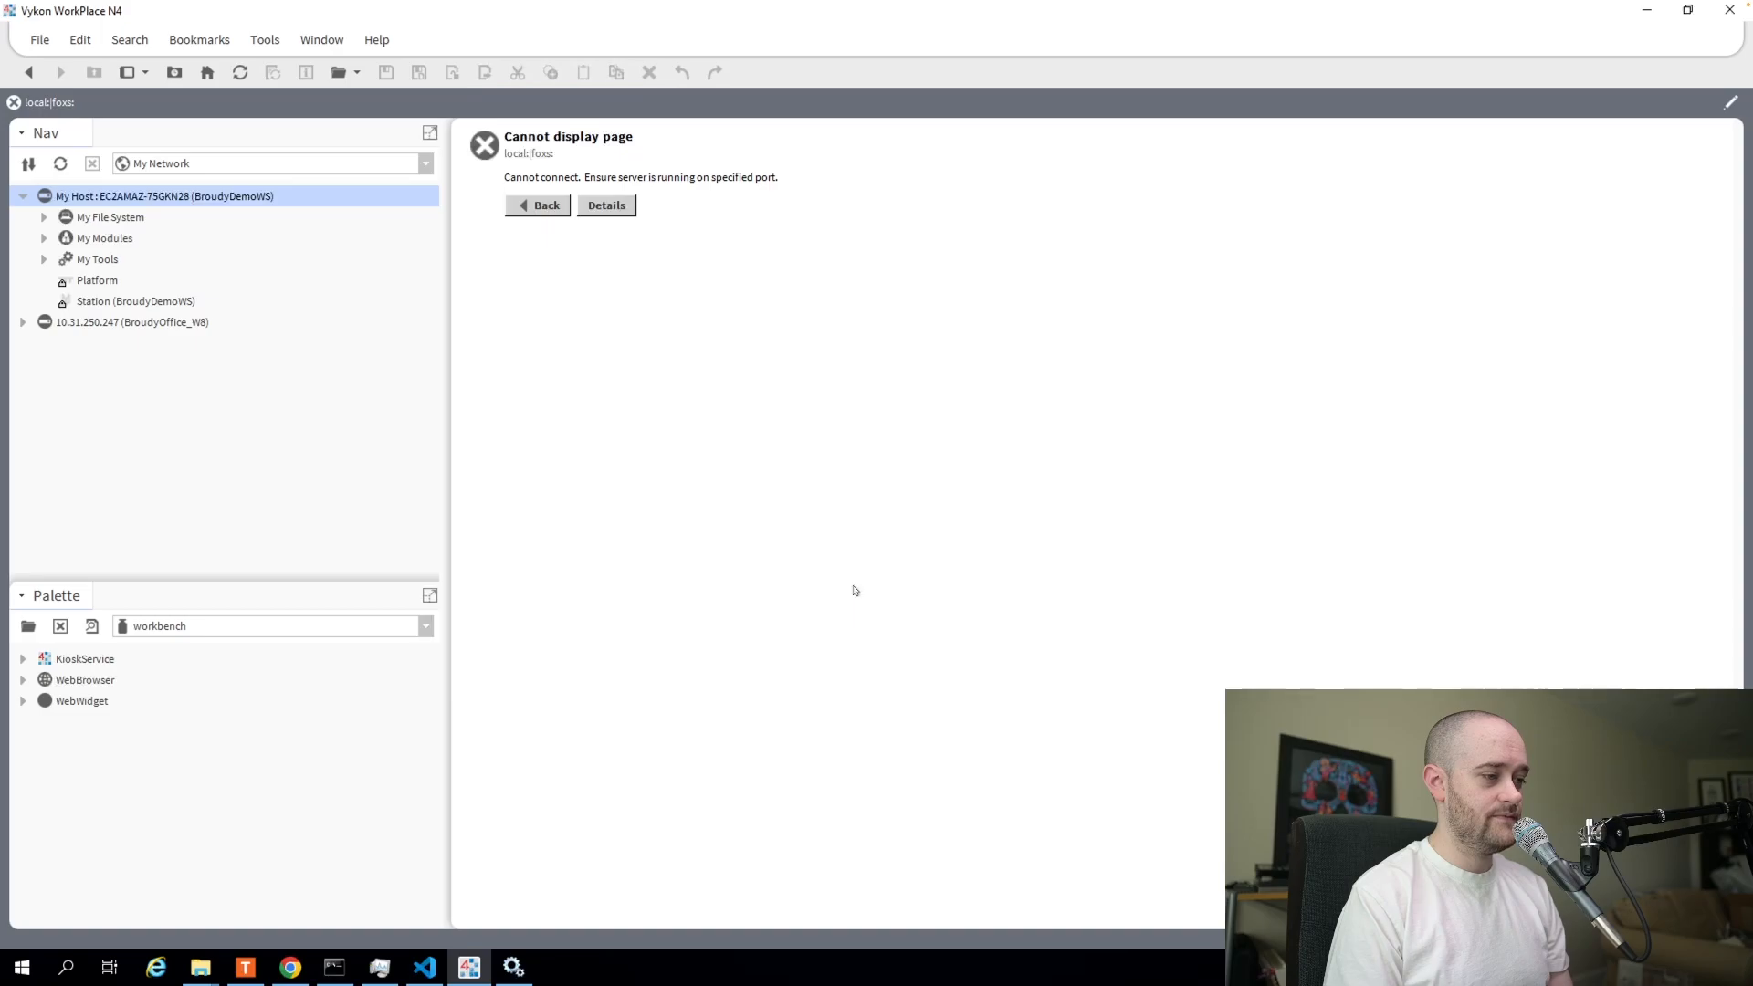
{"action": "double_click", "coordinate": [535, 216]}
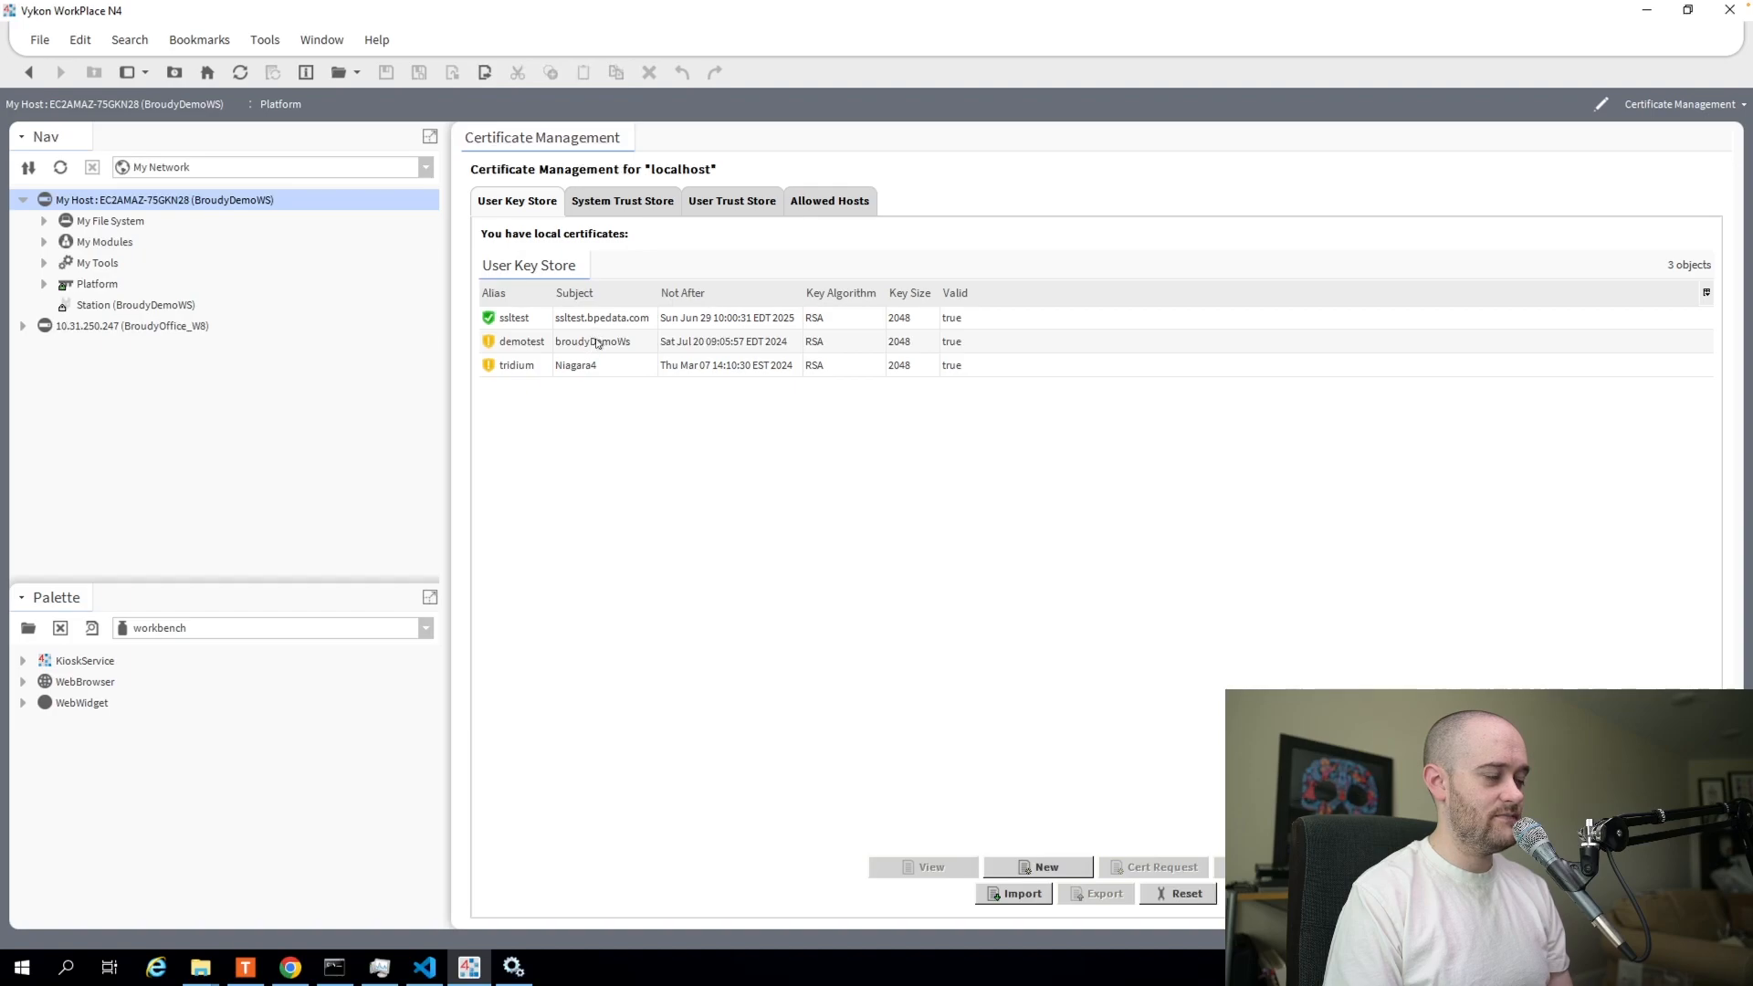
Check the demotest entry in User Key Store, then open Application Director from Platform.
{"action": "left_click", "coordinate": [595, 345]}
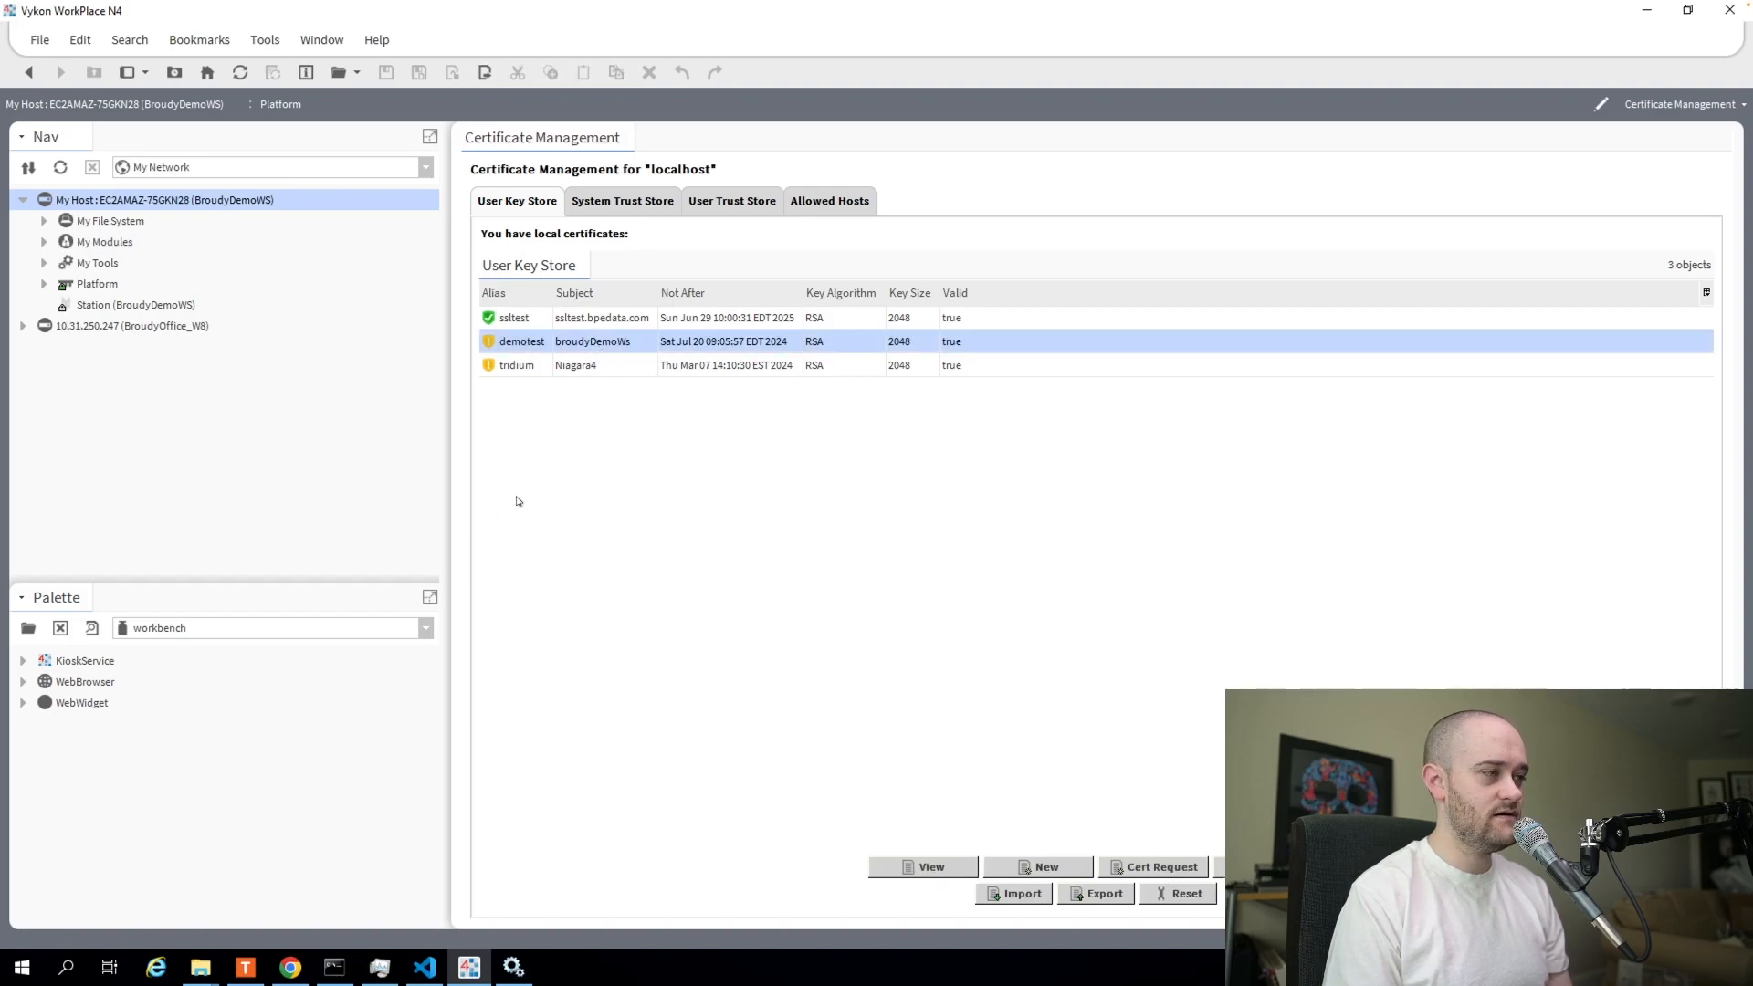
{"action": "left_click", "coordinate": [95, 285]}
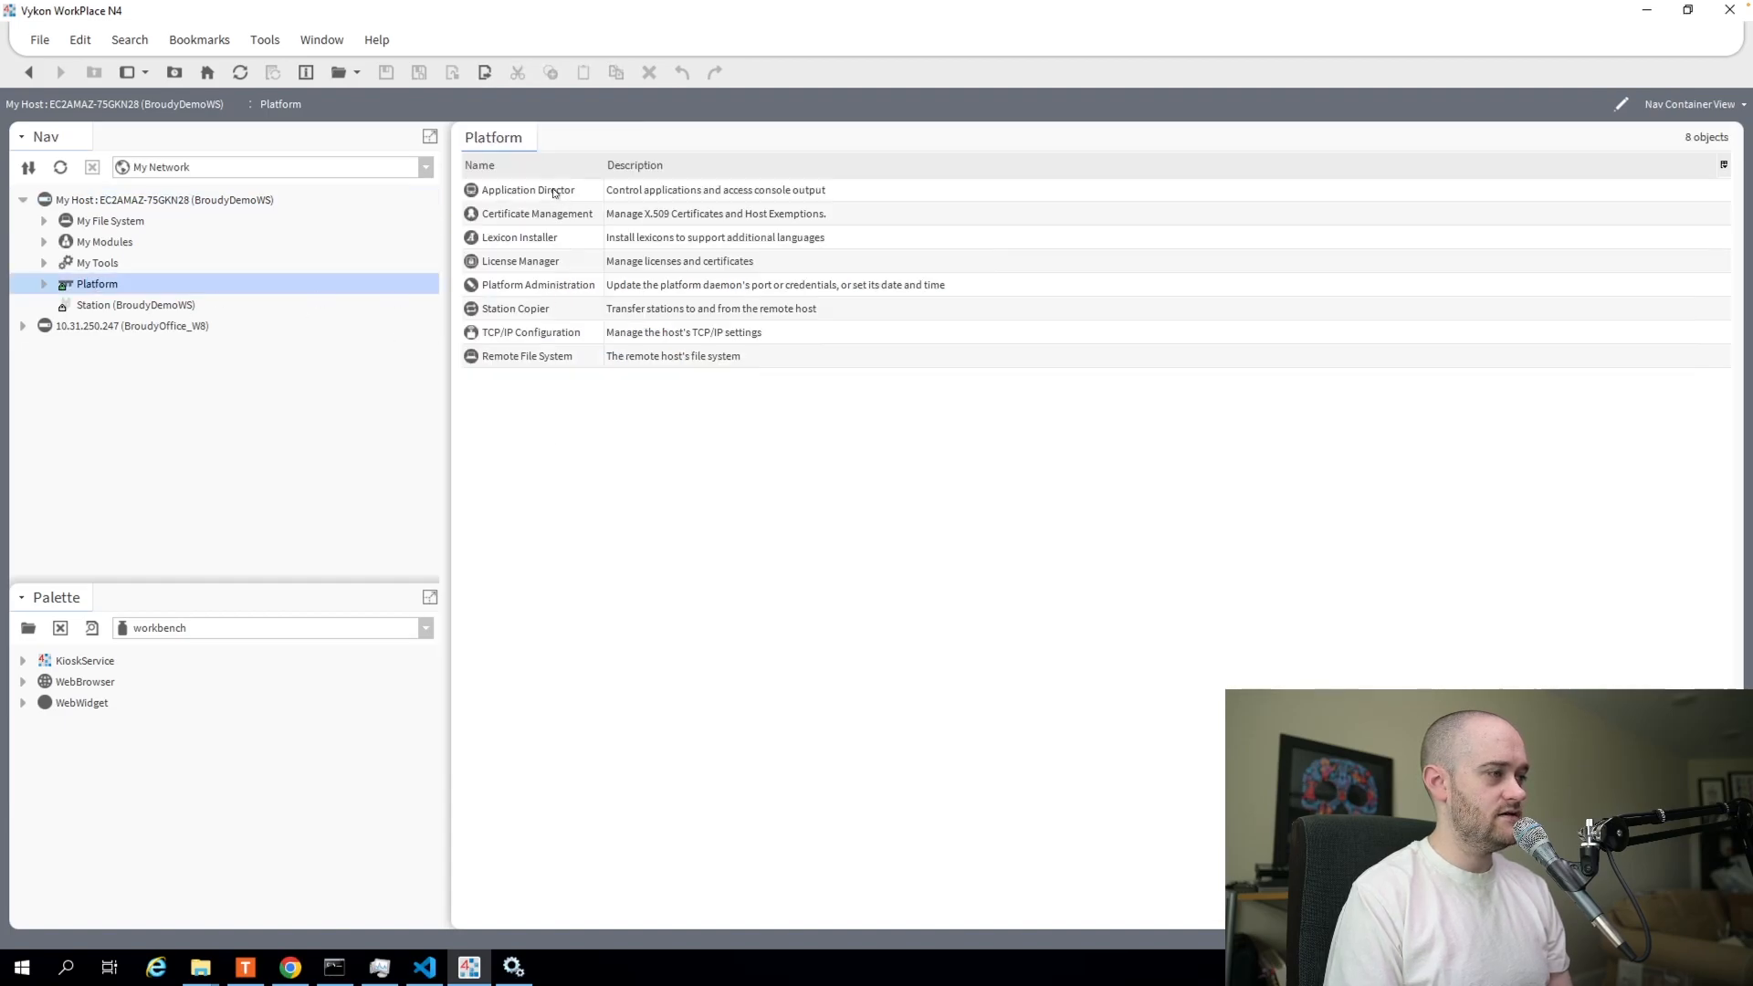
{"action": "double_click", "coordinate": [552, 193]}
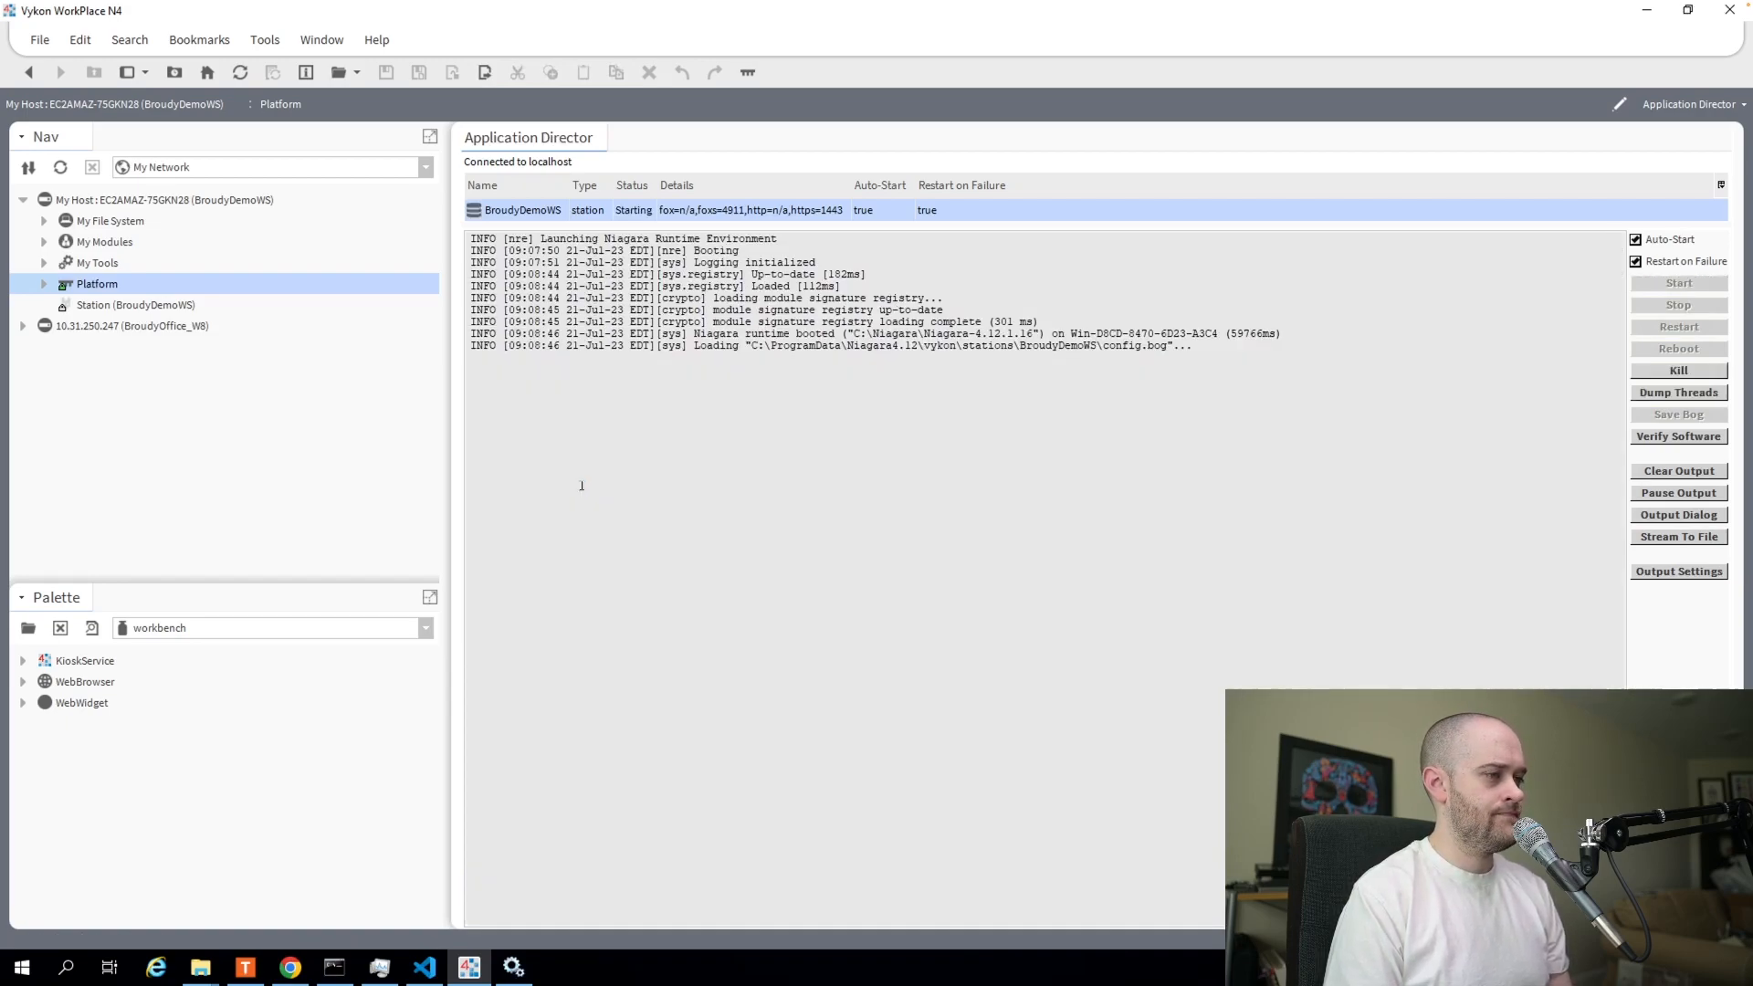
Expand Station > Config > Services and open WebService's property sheet showing demotest as Main Https Cert.
{"action": "left_click", "coordinate": [94, 307]}
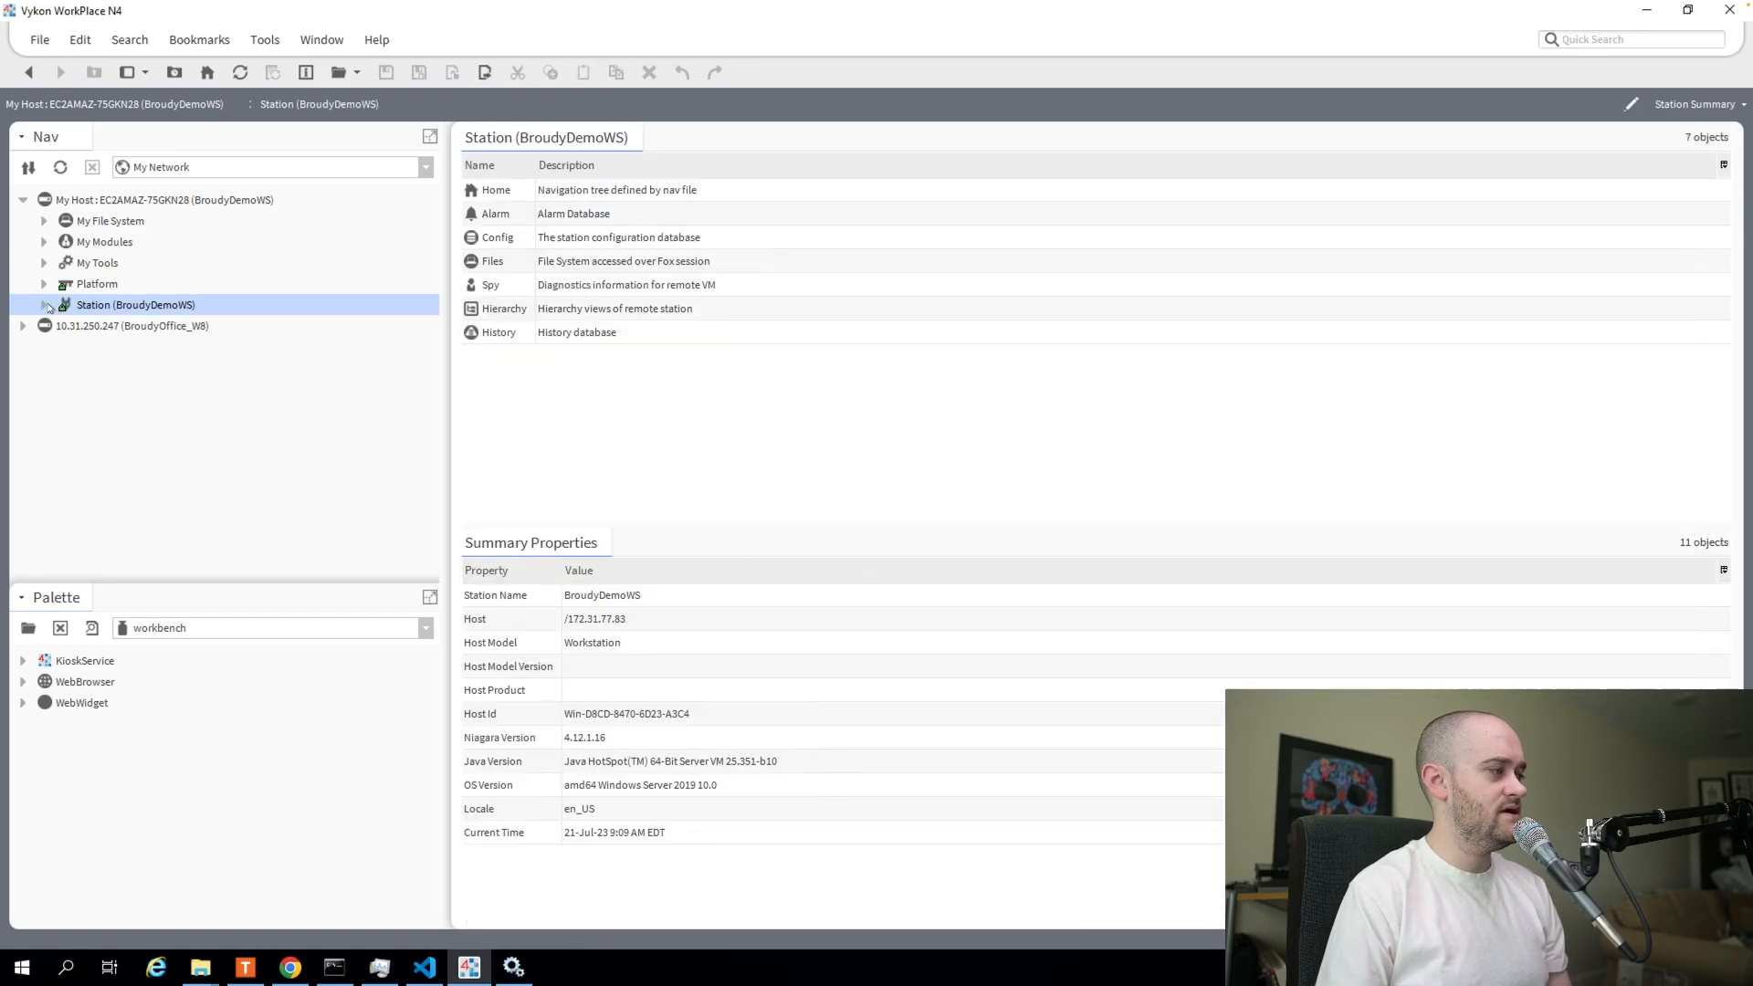
{"action": "left_click", "coordinate": [46, 304]}
{"action": "left_click", "coordinate": [65, 369]}
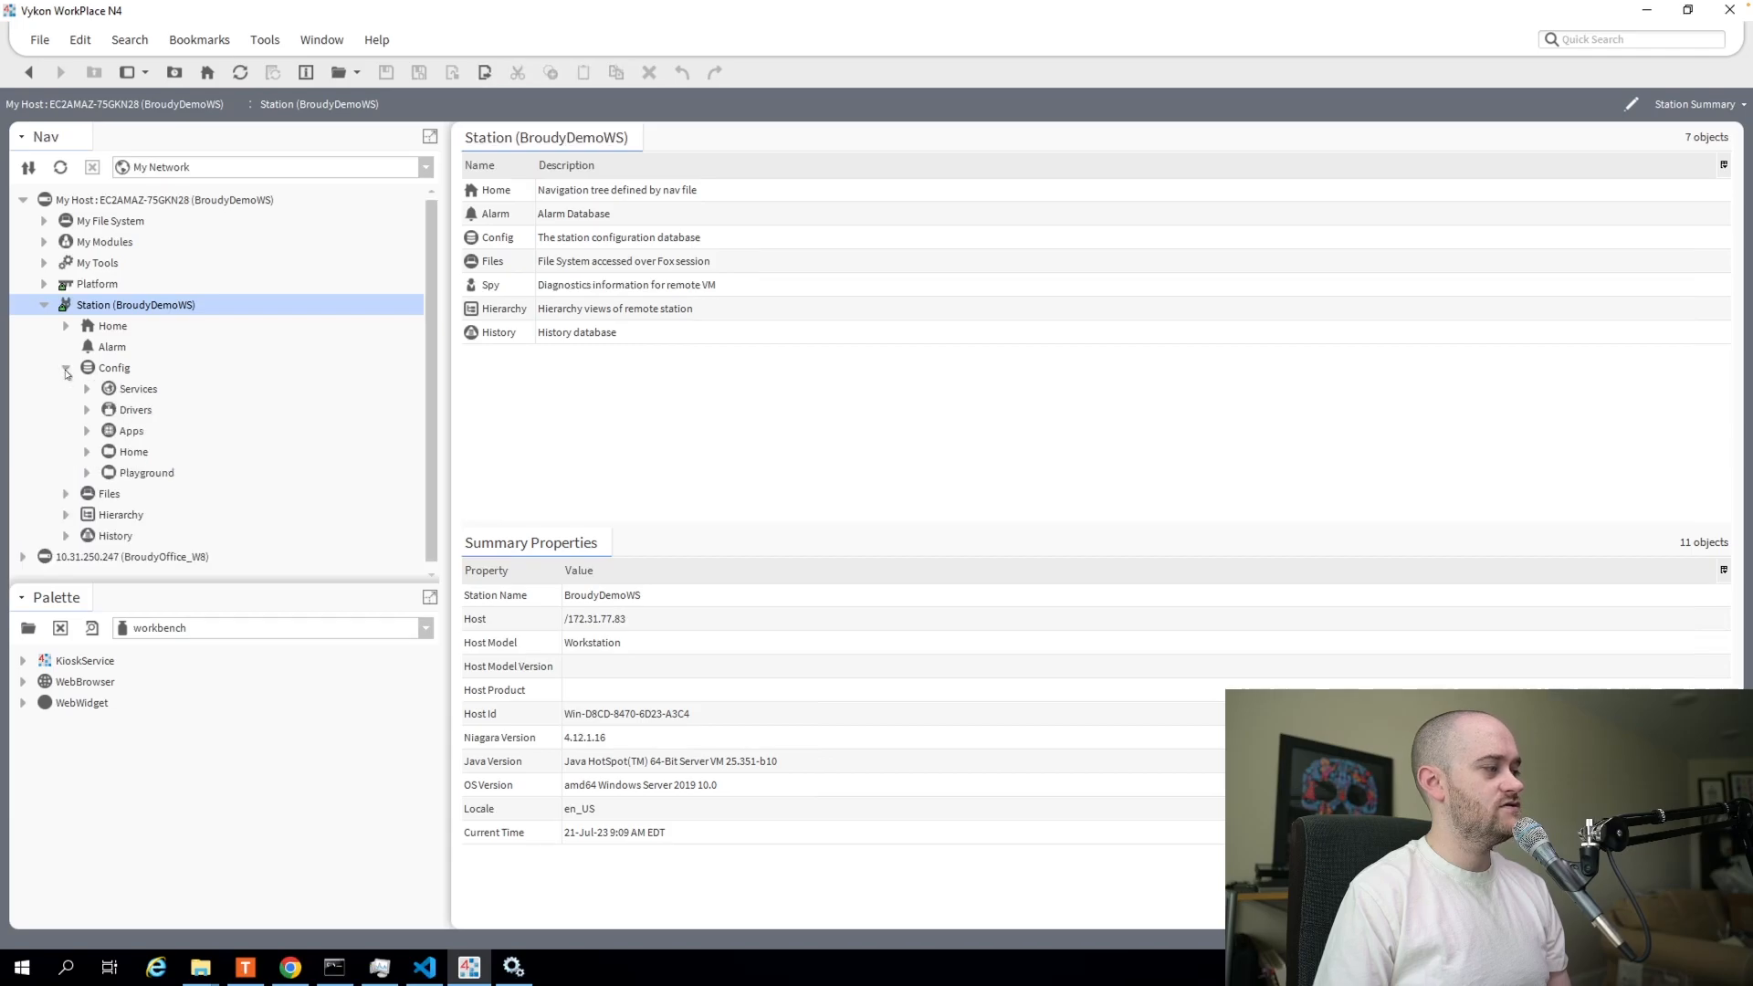
{"action": "left_click", "coordinate": [87, 390]}
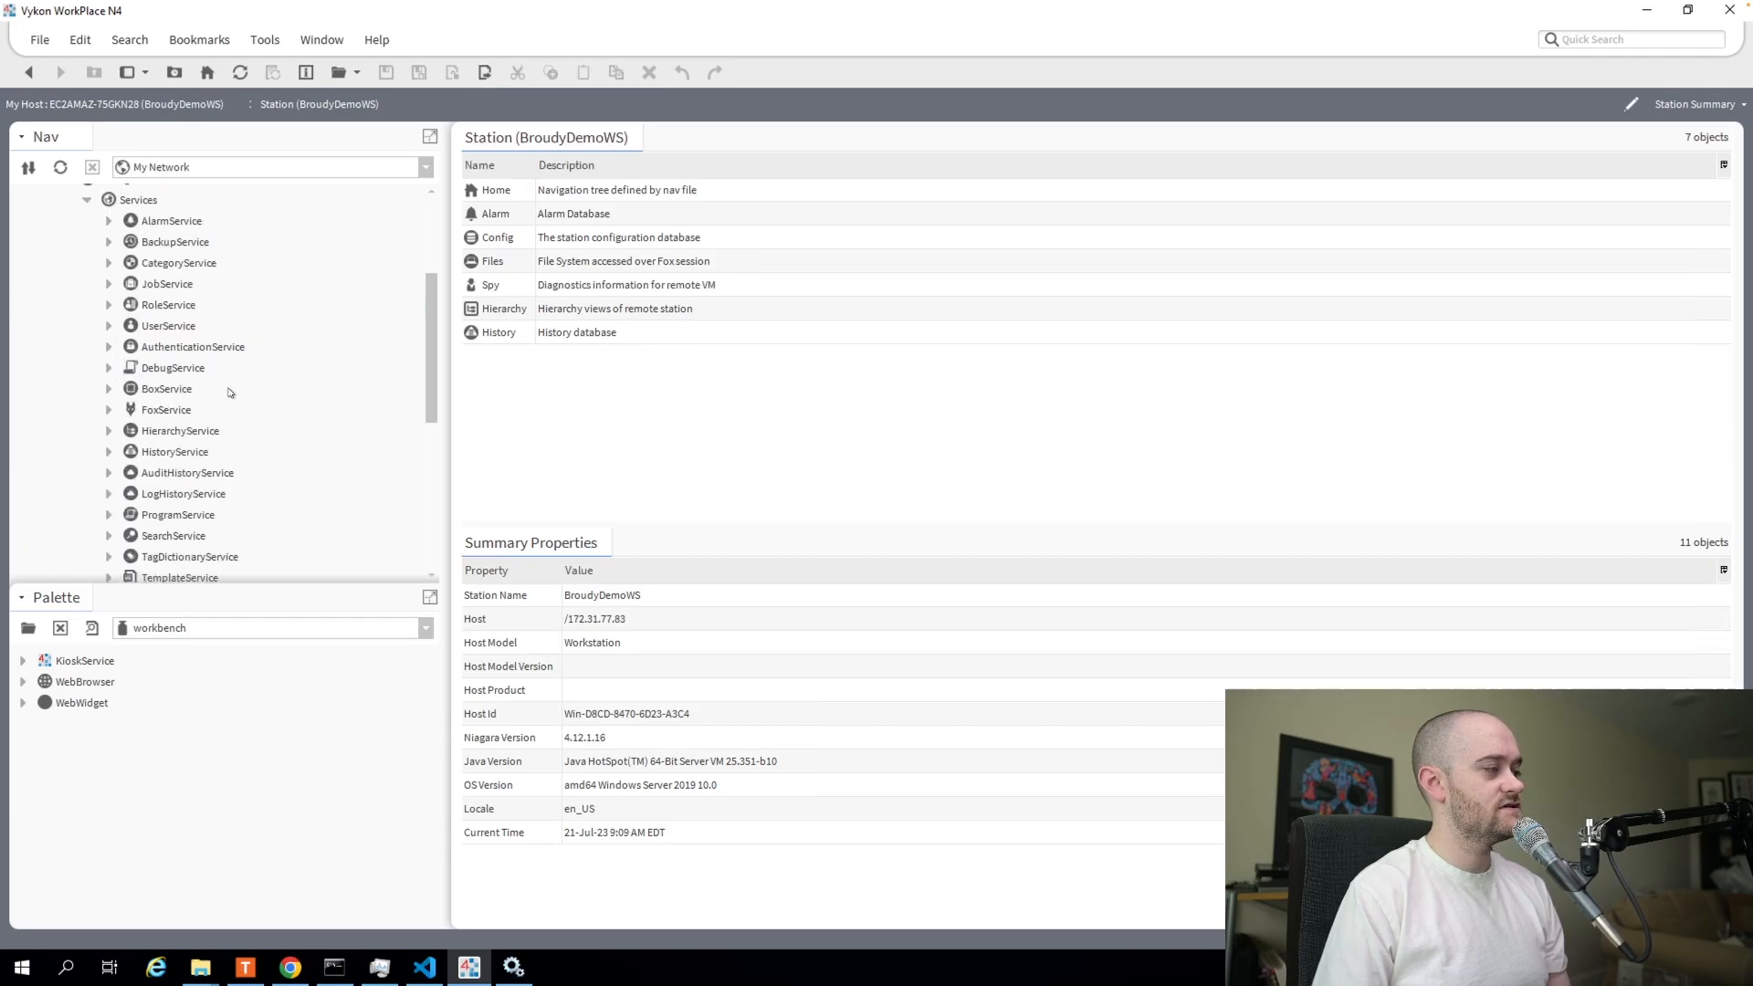
{"action": "scroll", "coordinate": [230, 394], "scroll_direction": "down", "scroll_amount": 3}
{"action": "scroll", "coordinate": [233, 397], "scroll_direction": "down", "scroll_amount": 1}
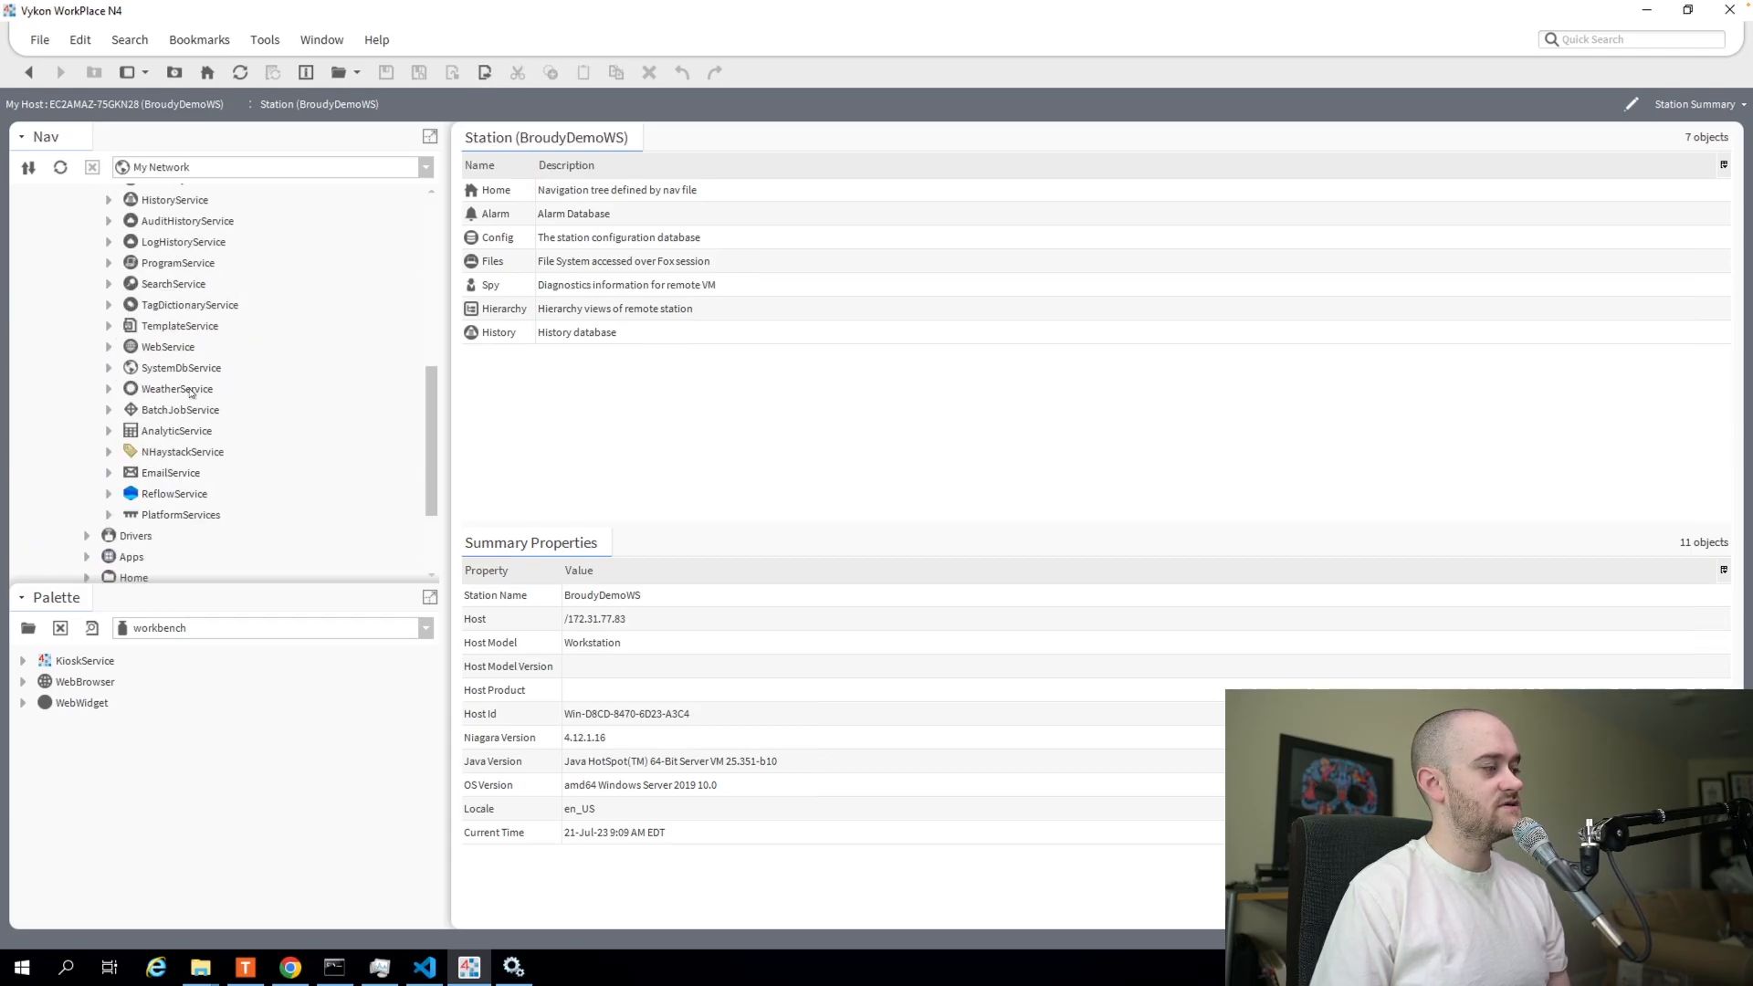
{"action": "left_click", "coordinate": [179, 348]}
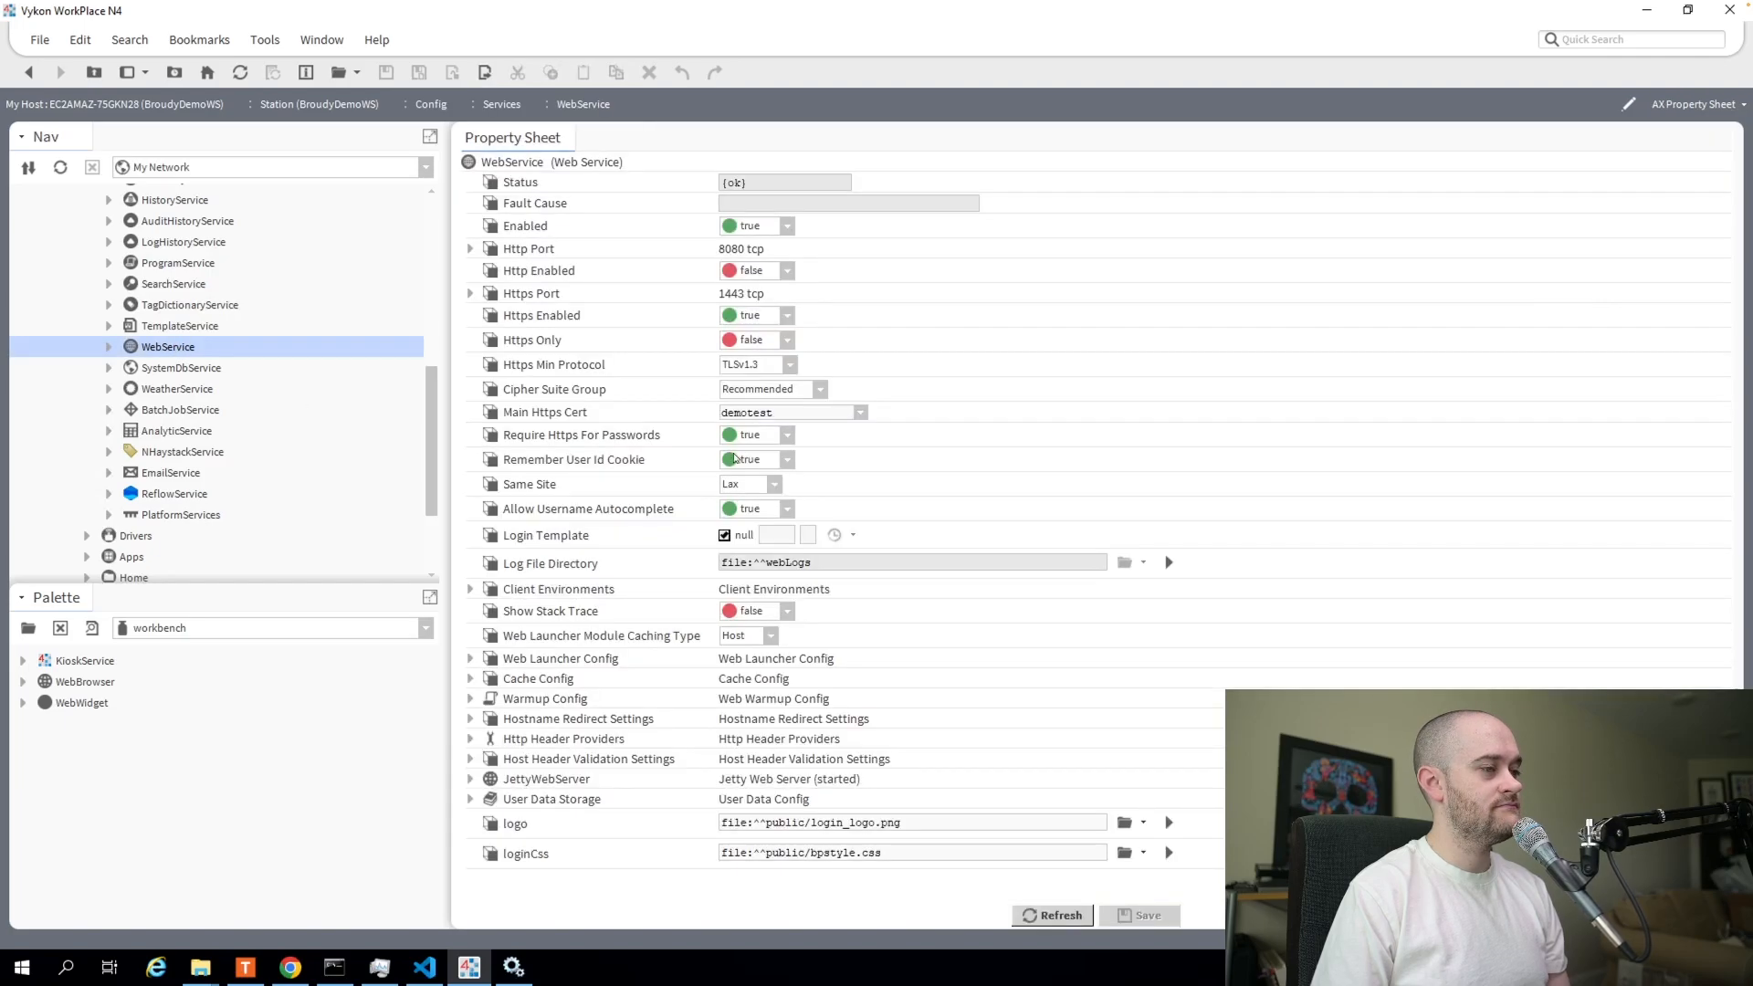